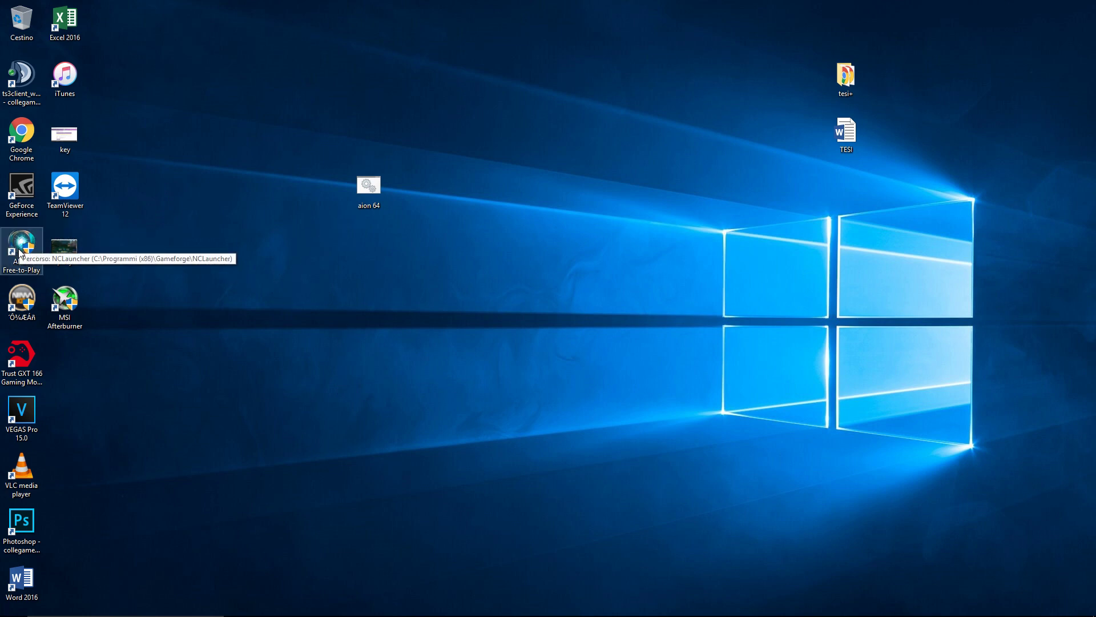
Start the AION Free-to-Play launcher, allow it to make changes to the device, check the installed version and close it.
double_click(20, 251)
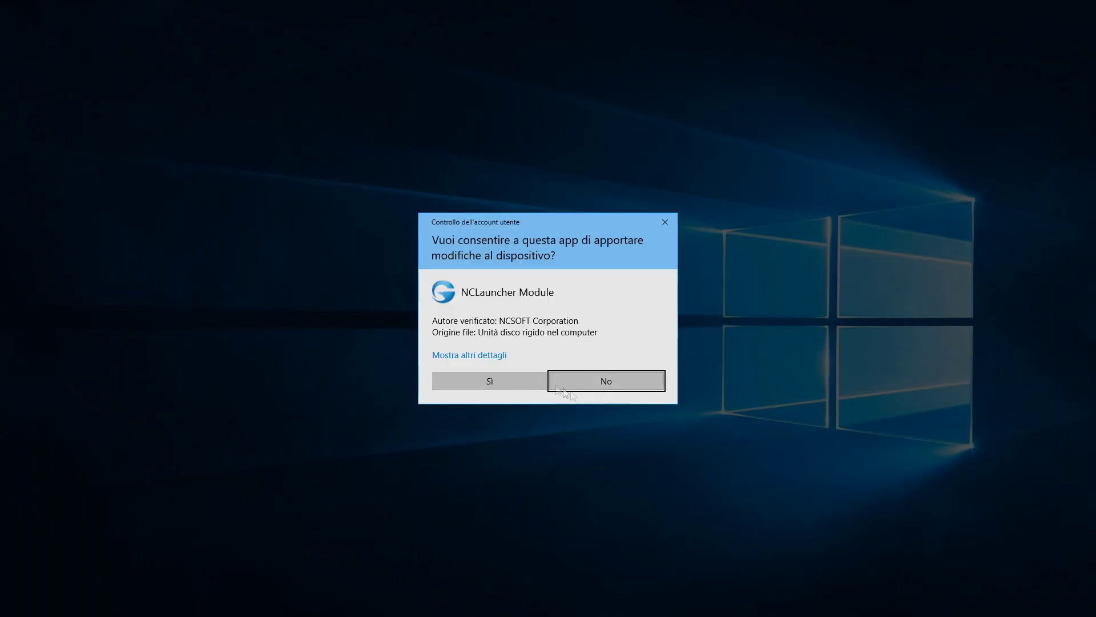
left_click(509, 383)
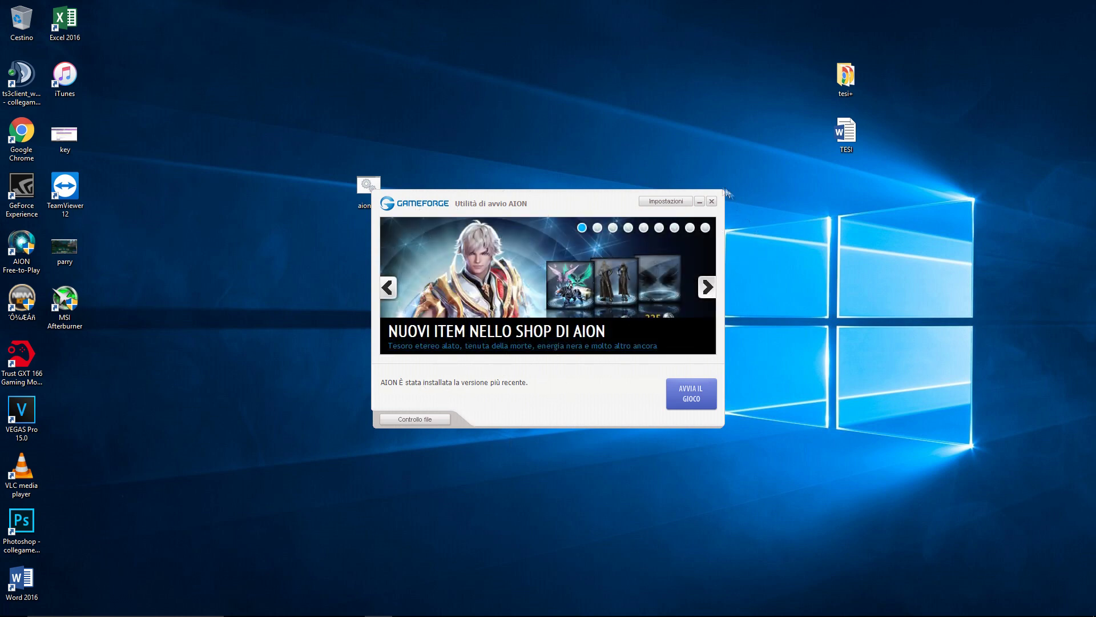
left_click(712, 201)
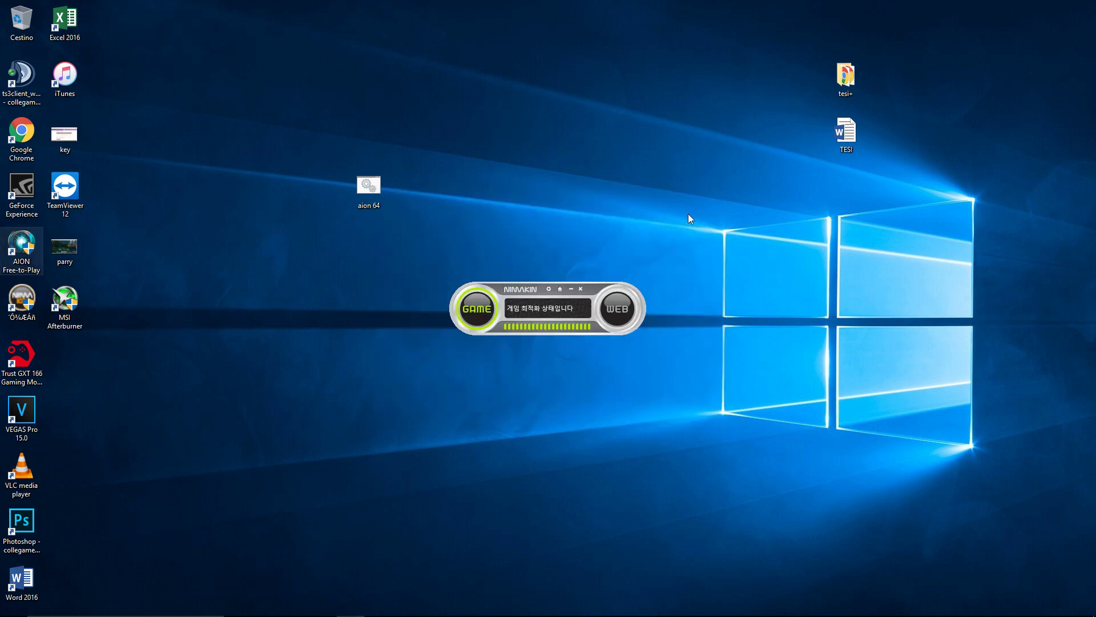
Find Blocco note through the system search, open a blank document in it and minimise its window.
mouse_move(159, 603)
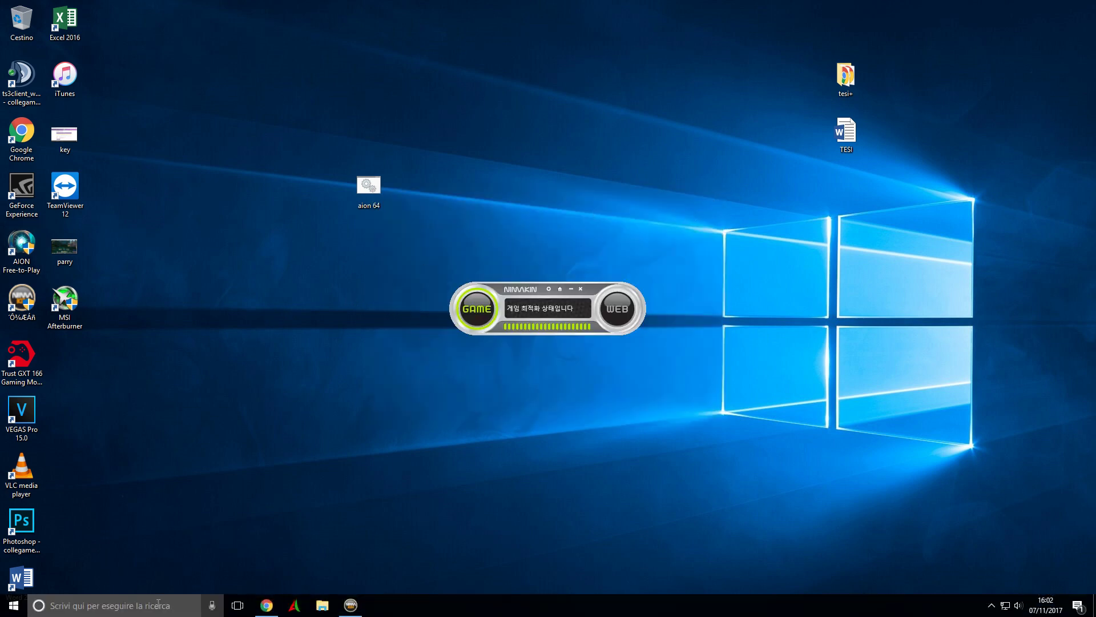
left_click(144, 609)
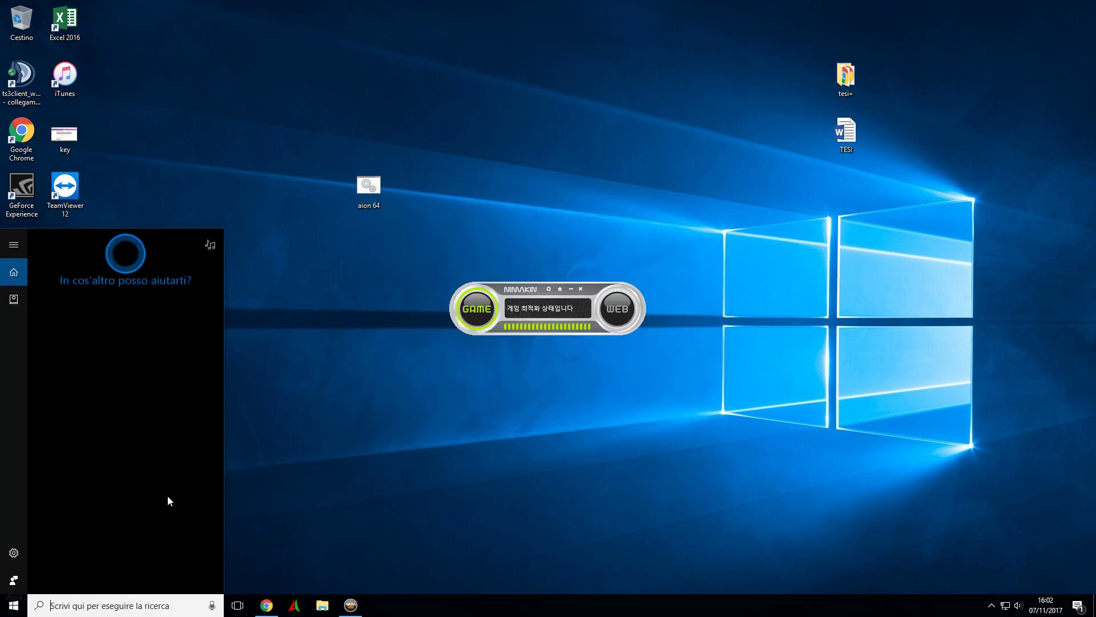
type("blo")
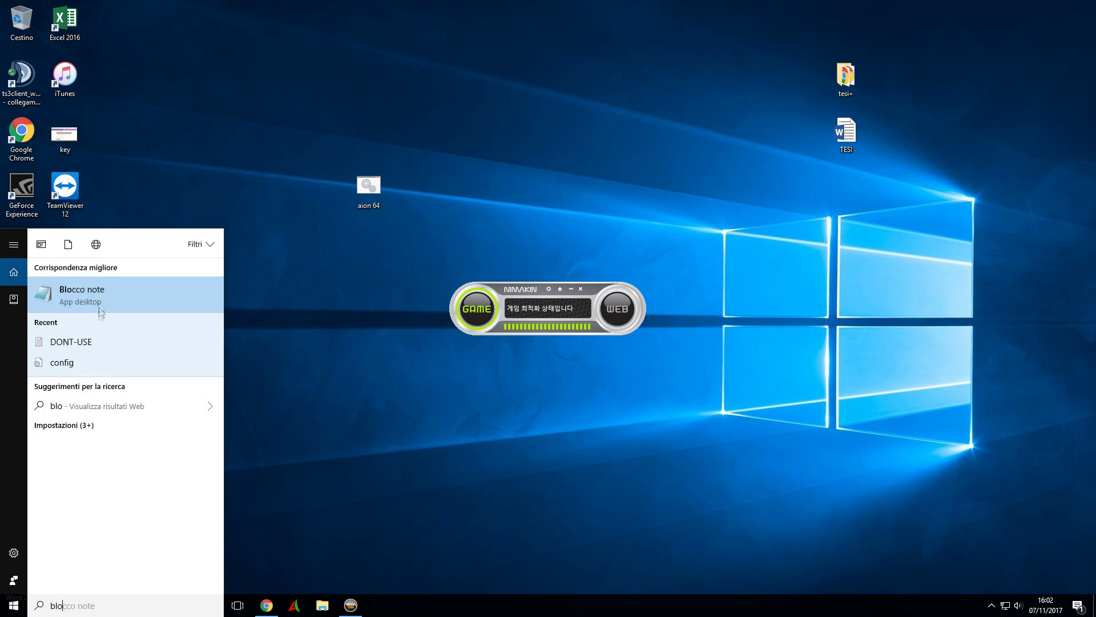
key("Return")
left_click(857, 112)
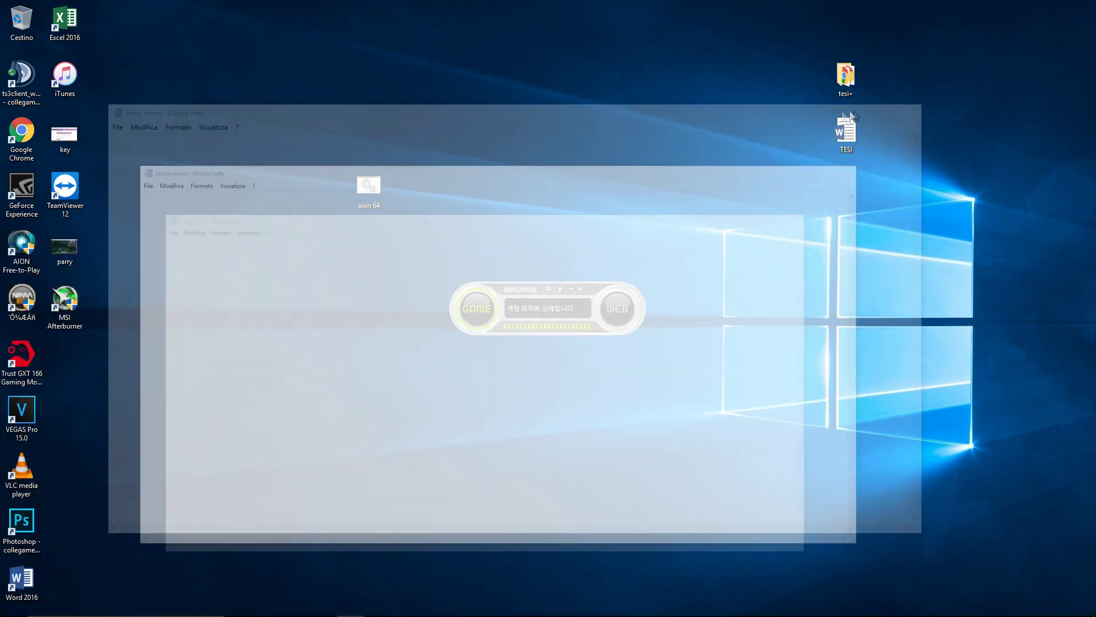
Open the desktop file aion 64 for editing and copy its entire launch command into the blank Blocco note document.
right_click(366, 186)
left_click(430, 207)
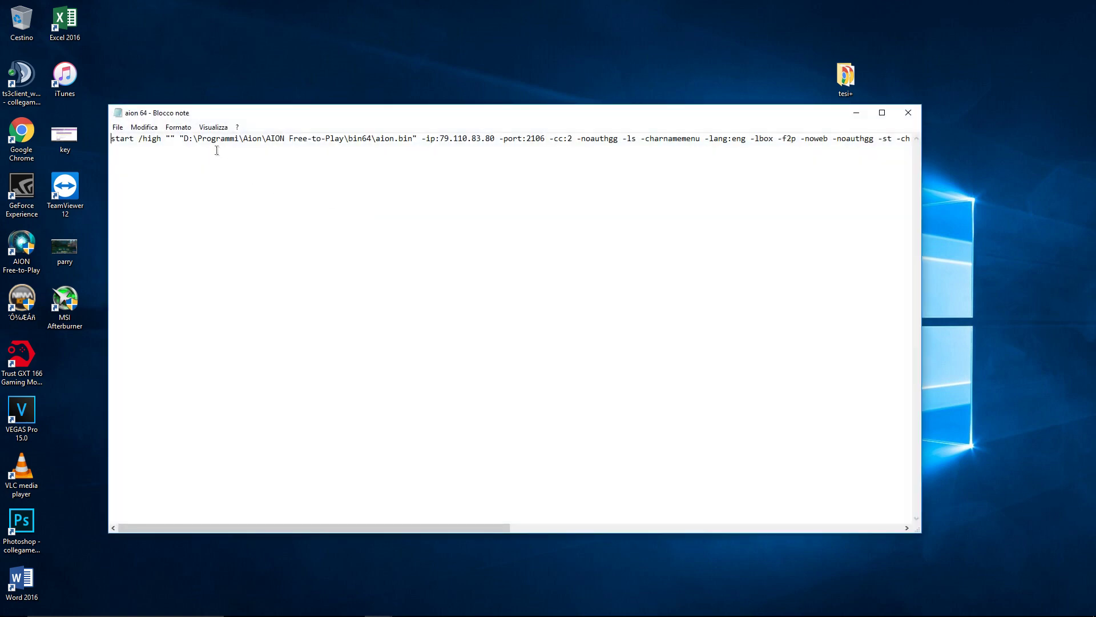
left_click_drag(112, 140, 908, 162)
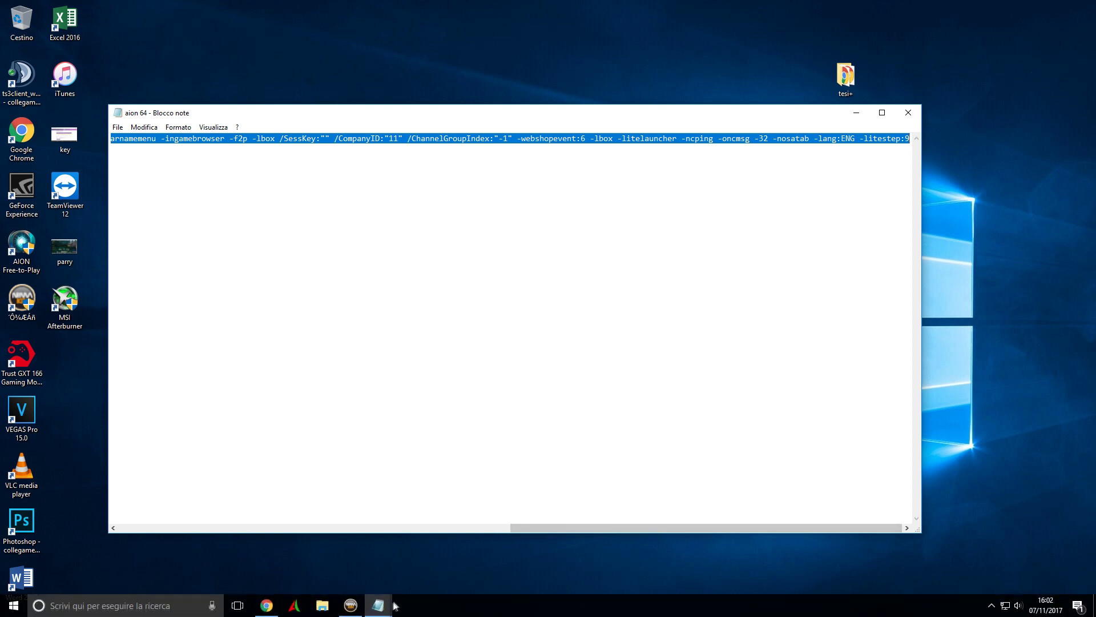
left_click(378, 606)
left_click(348, 567)
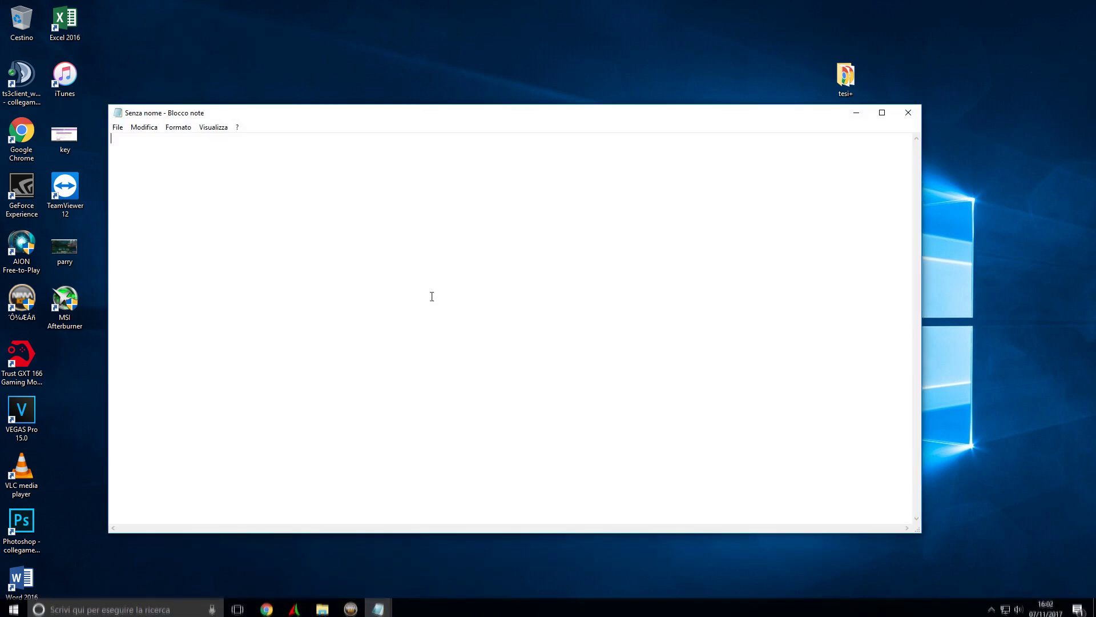
key("ctrl+v")
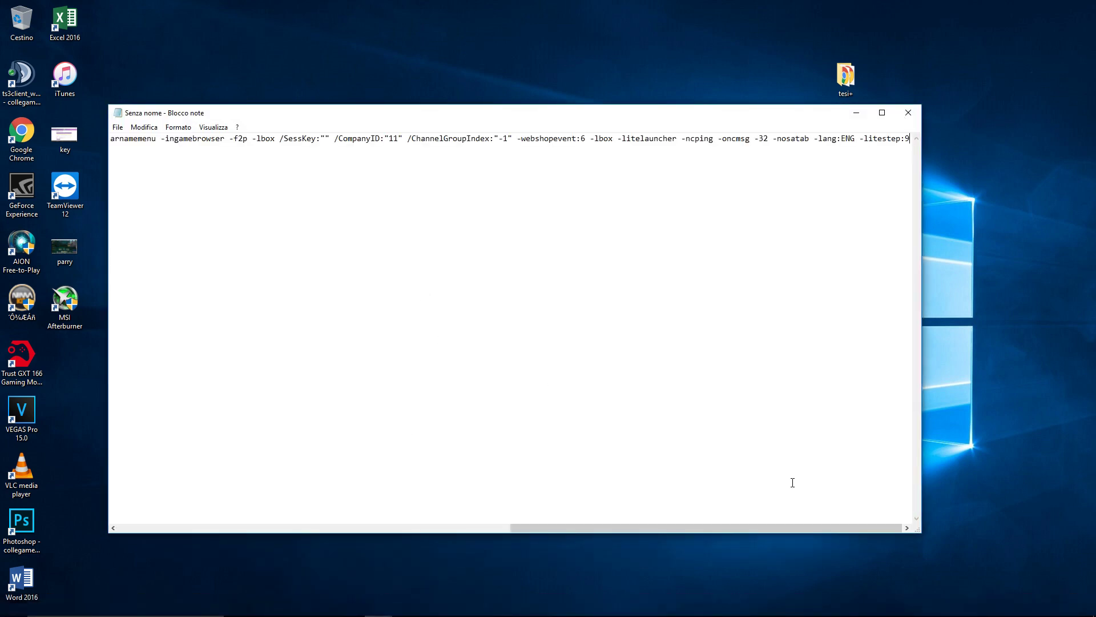
left_click_drag(793, 526, 392, 521)
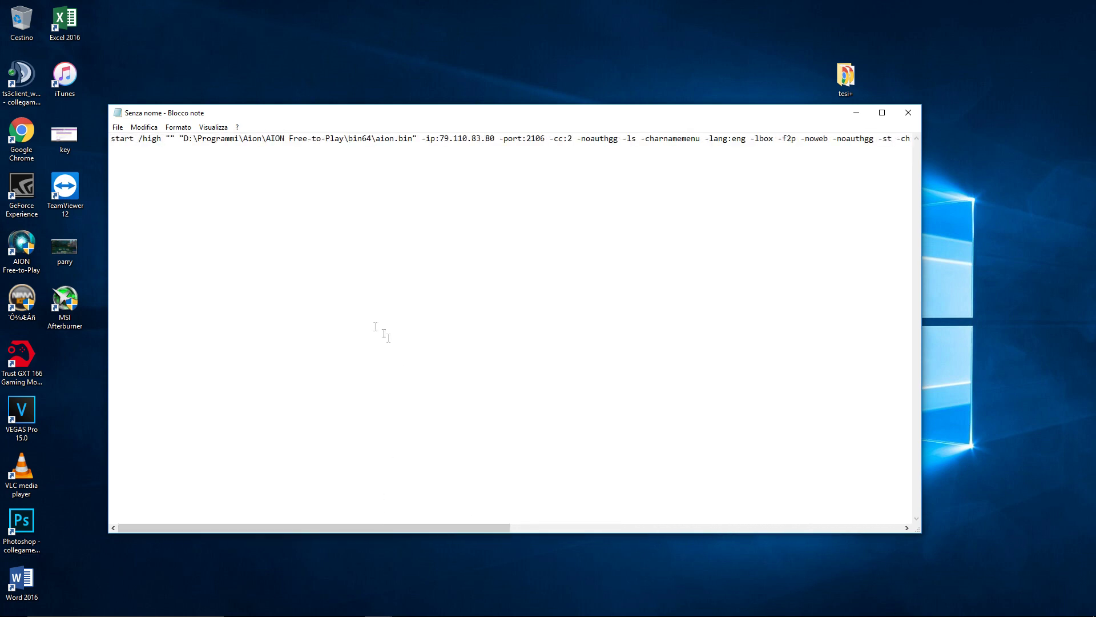
Examine the game folder path in the pasted command, including its bin64 part.
left_click_drag(183, 139, 356, 140)
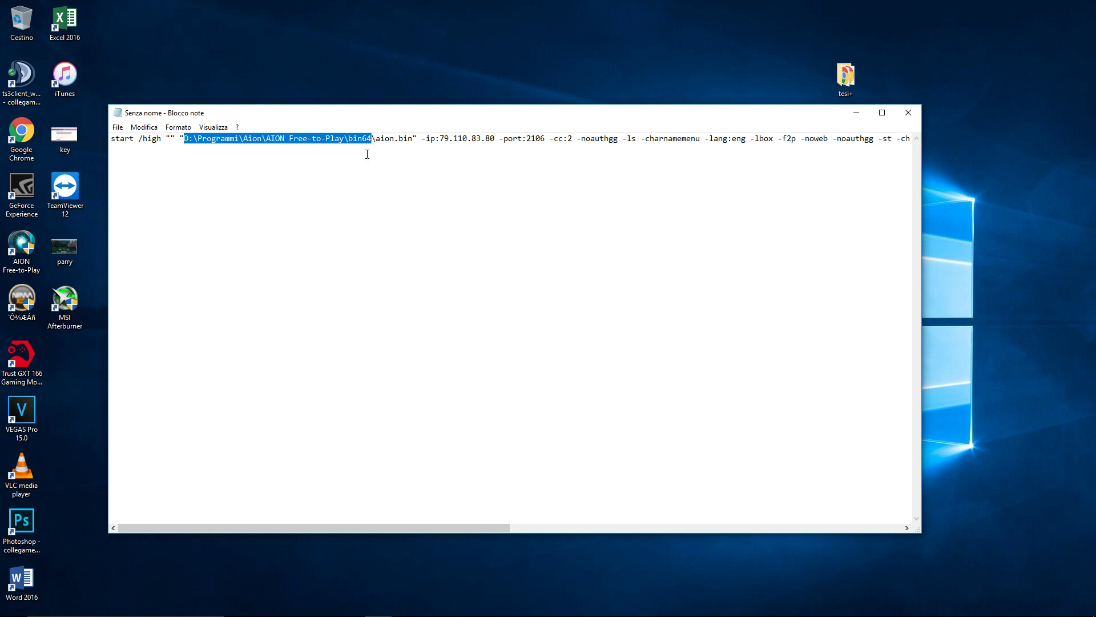
left_click(367, 154)
left_click_drag(348, 139, 368, 140)
left_click(361, 152)
left_click(366, 154)
left_click_drag(349, 139, 372, 141)
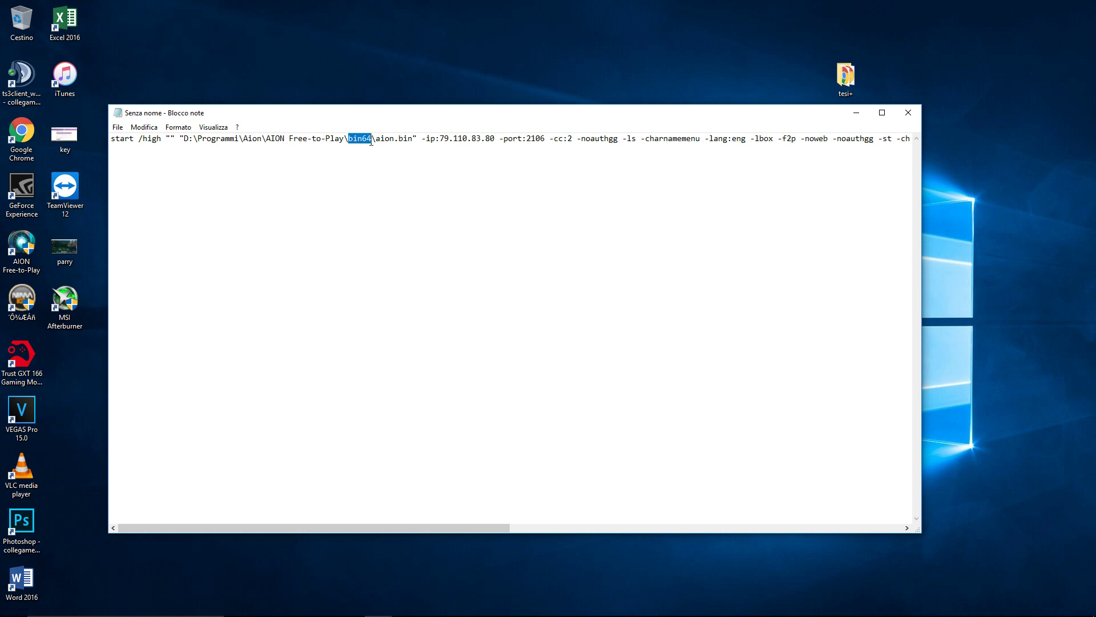
left_click(365, 151)
left_click_drag(184, 139, 366, 144)
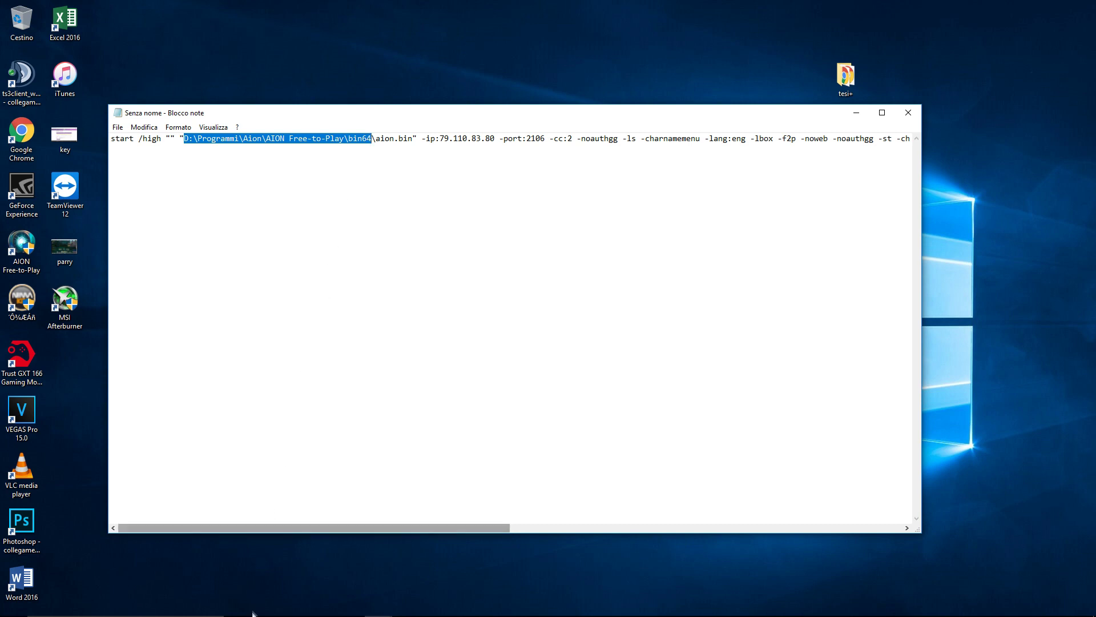
Open a file browser window and go to the folder D:\Programmi\Aion\AION Free-to-Play.
left_click(322, 611)
scroll(268, 400, "down", 1)
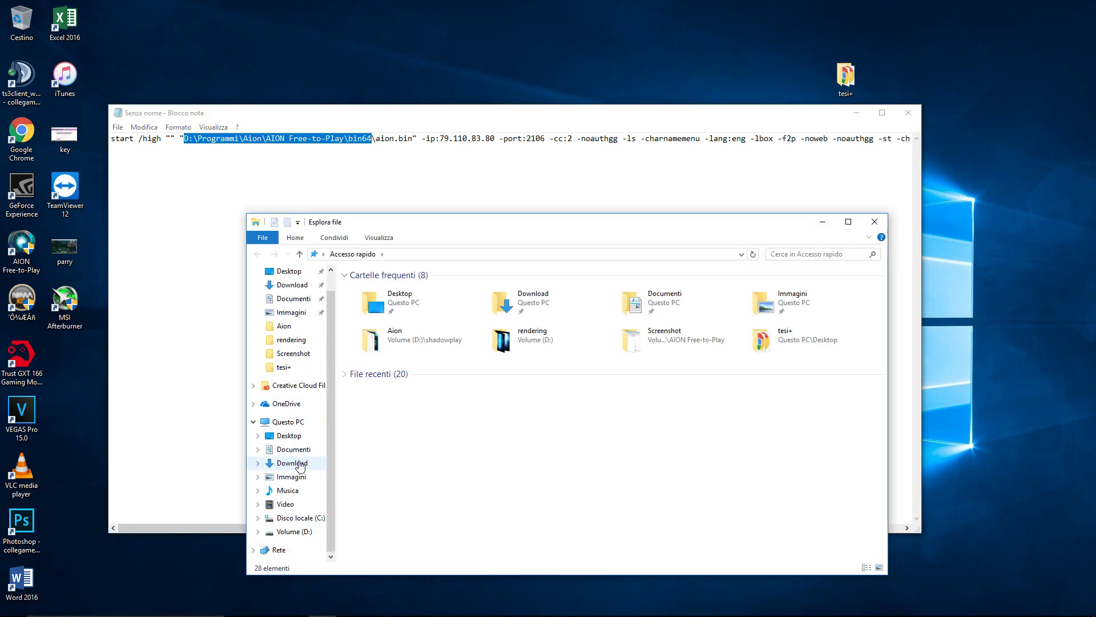
left_click(288, 532)
left_click(394, 313)
double_click(394, 316)
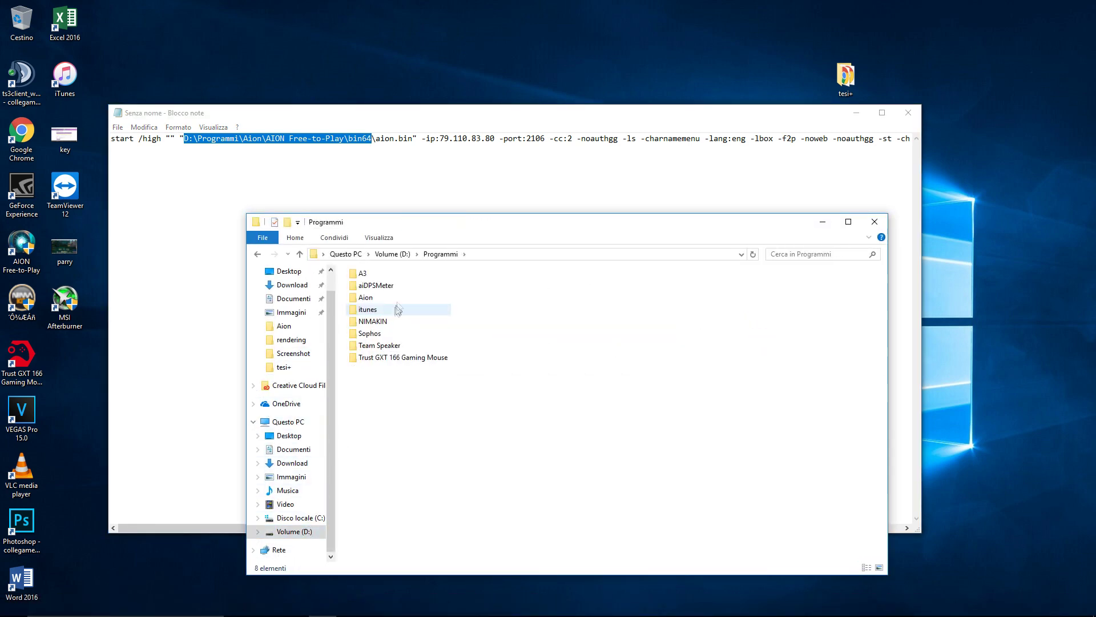
double_click(371, 298)
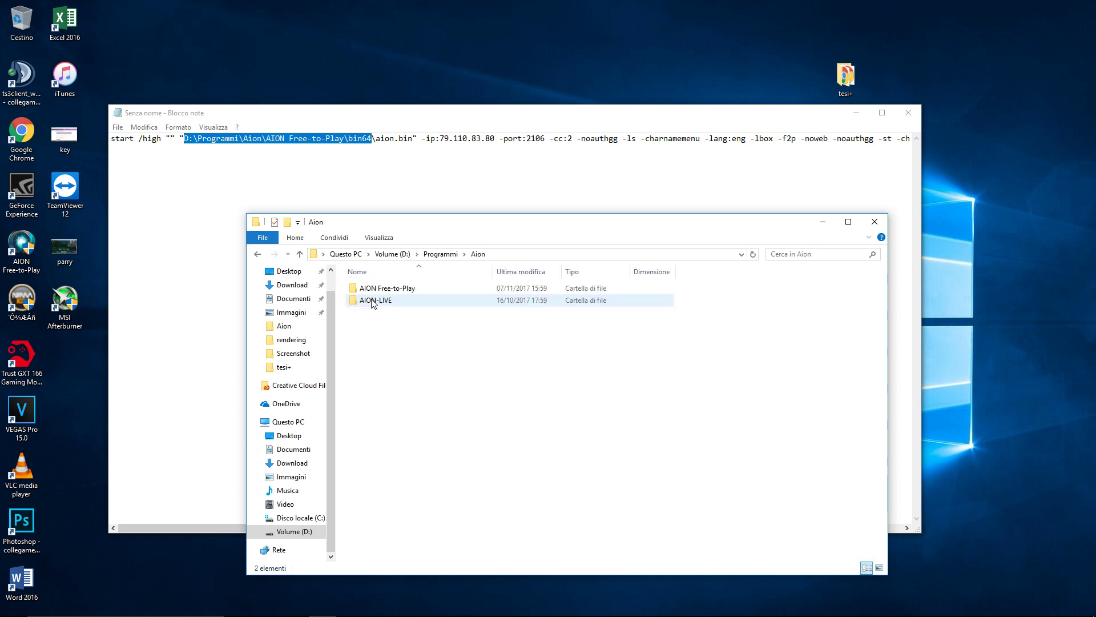
double_click(401, 289)
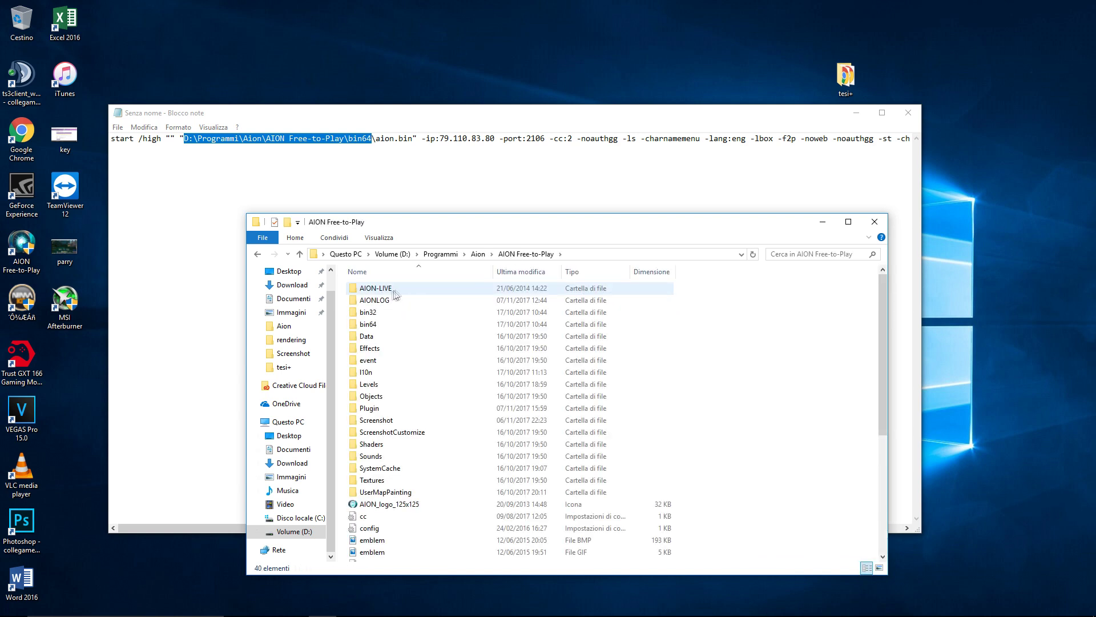
Copy the bin32 folder's path and paste it over the game folder path in the command, giving D:\Programmi\Aion\AION Free-to-Play\bin32.
double_click(377, 314)
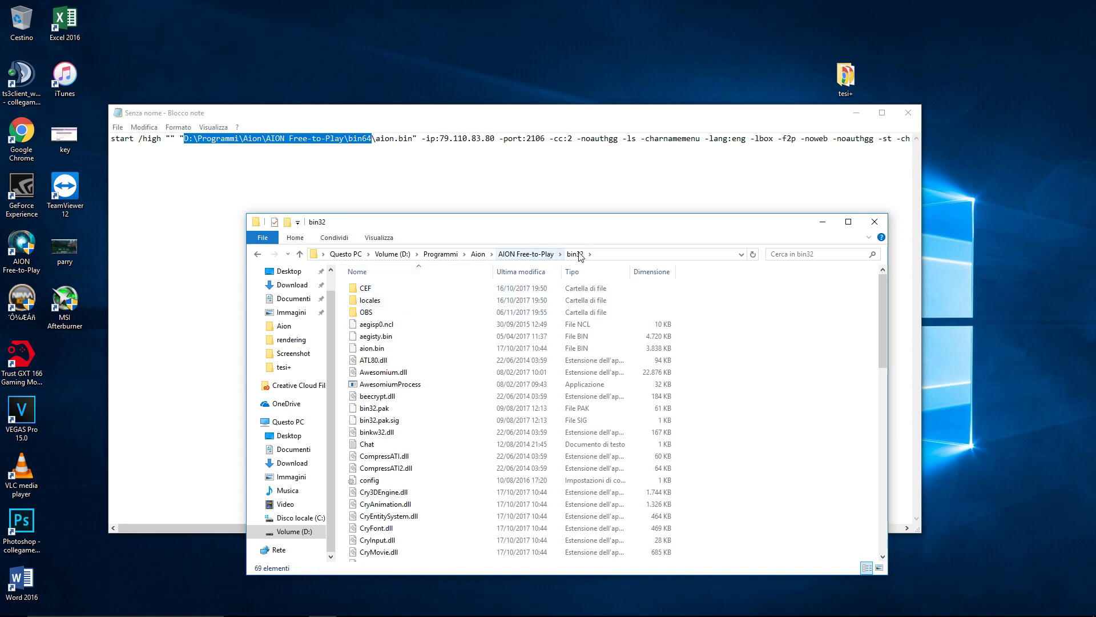
left_click(608, 257)
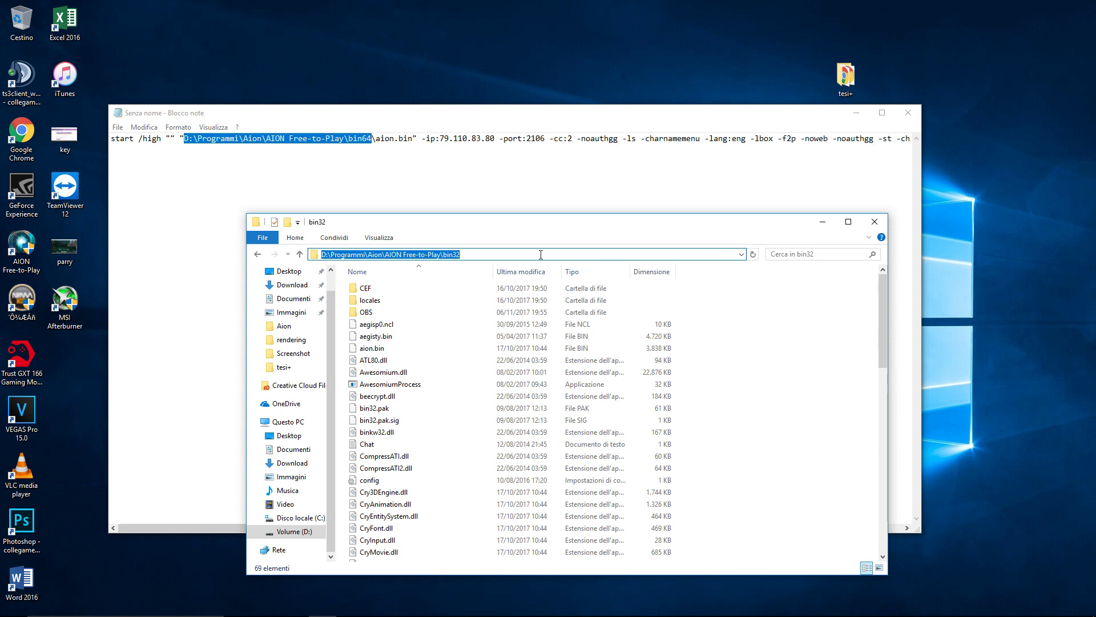
left_click(352, 207)
left_click_drag(183, 139, 381, 150)
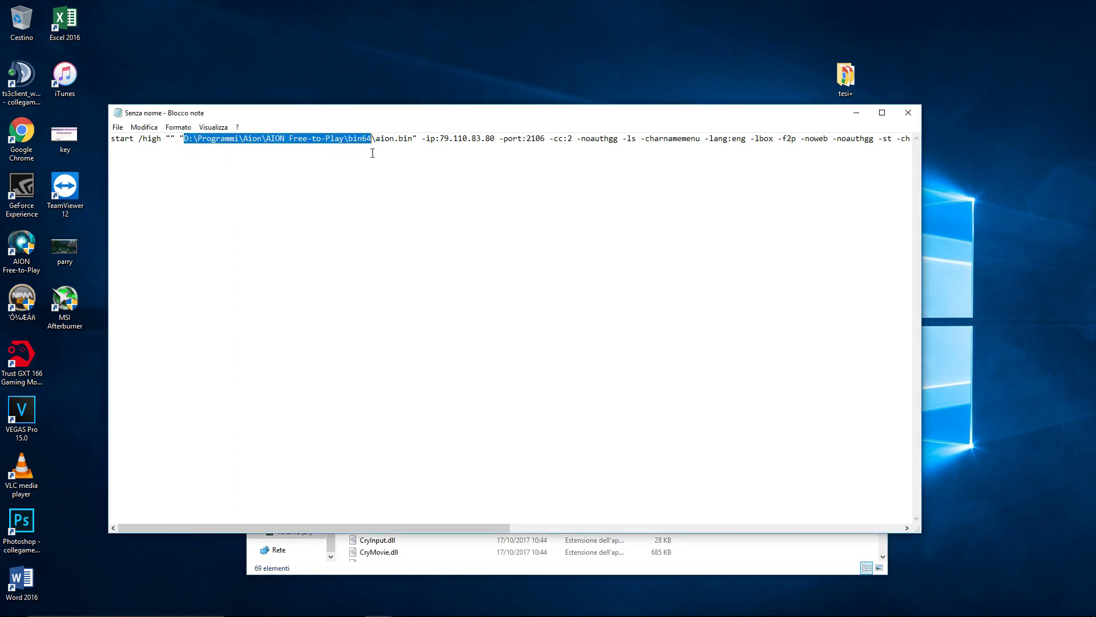
key("ctrl+v")
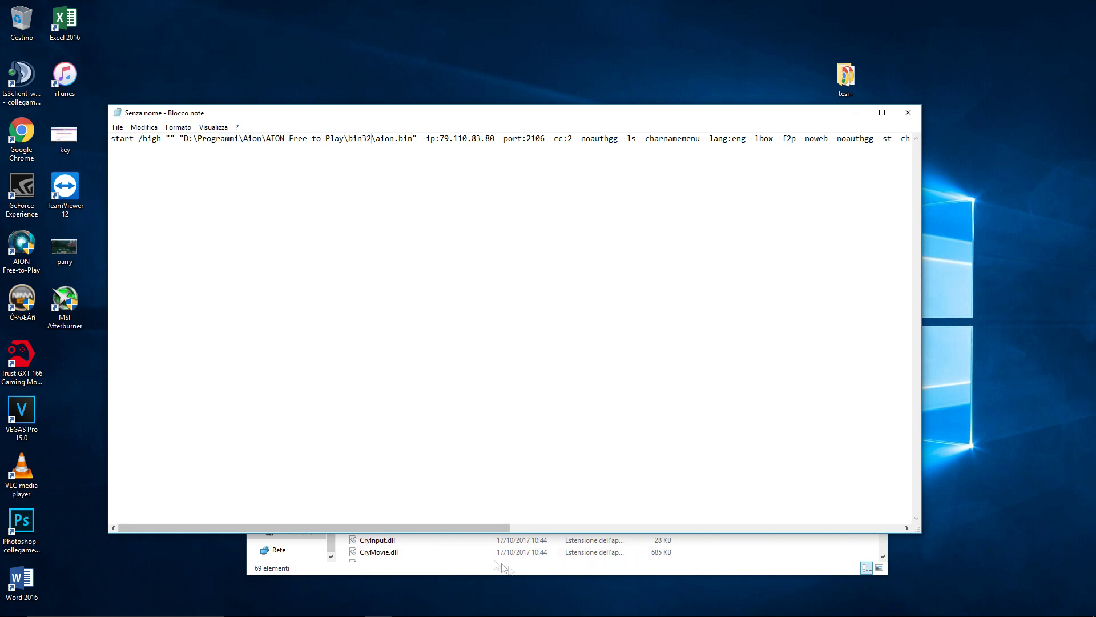
Copy the bin64 folder's path and paste it over the game folder path in the command, giving D:\Programmi\Aion\AION Free-to-Play\bin64.
left_click(334, 552)
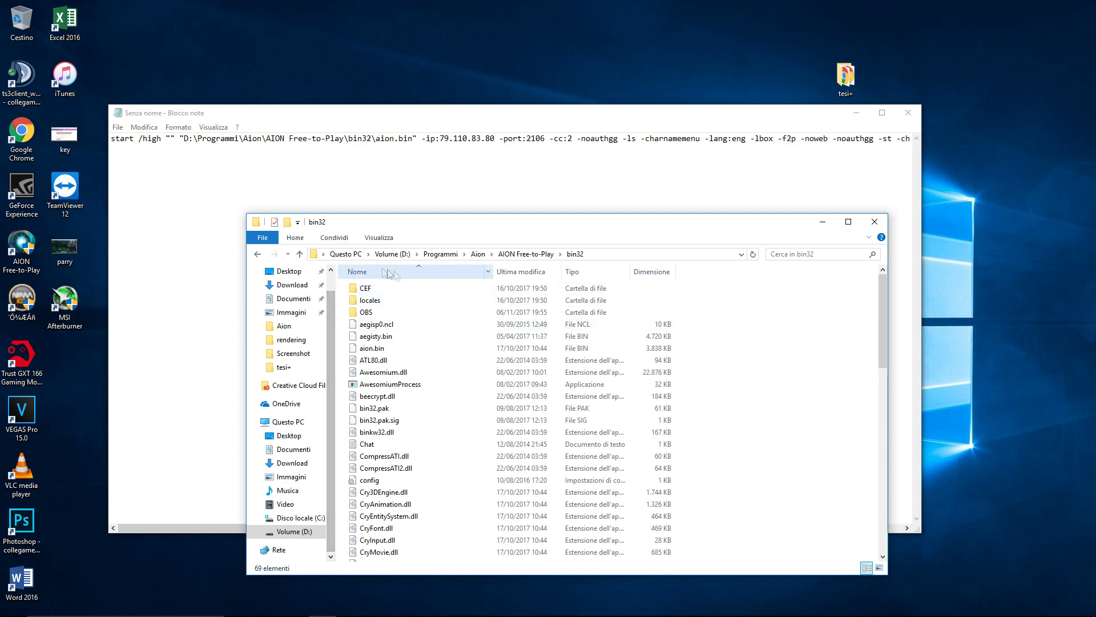
left_click(299, 254)
left_click(384, 325)
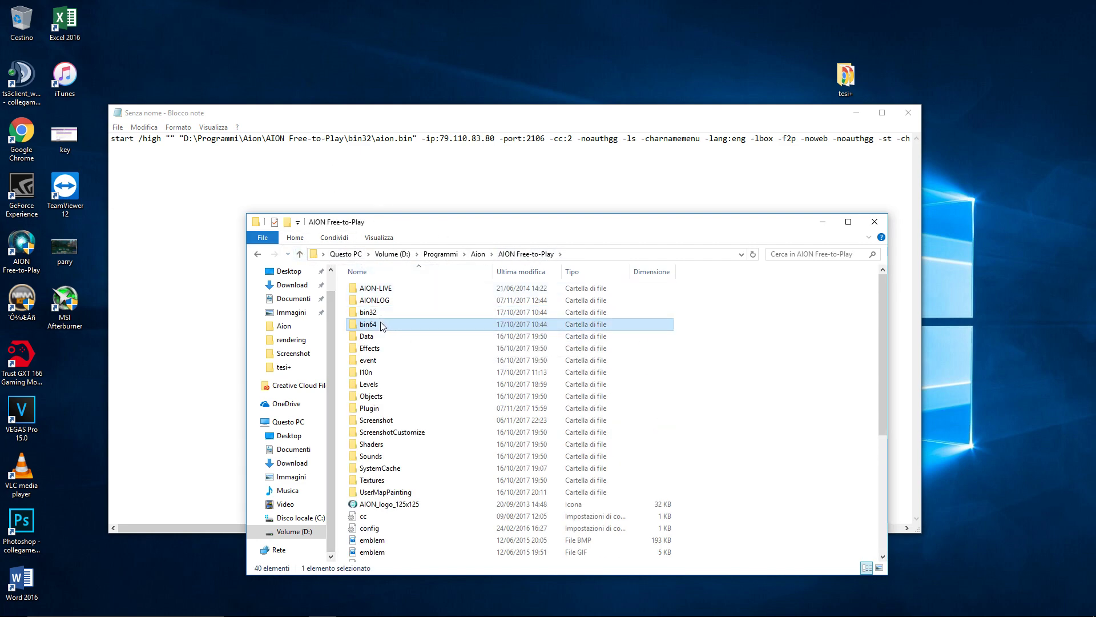
double_click(383, 325)
left_click(604, 253)
key("ctrl+c")
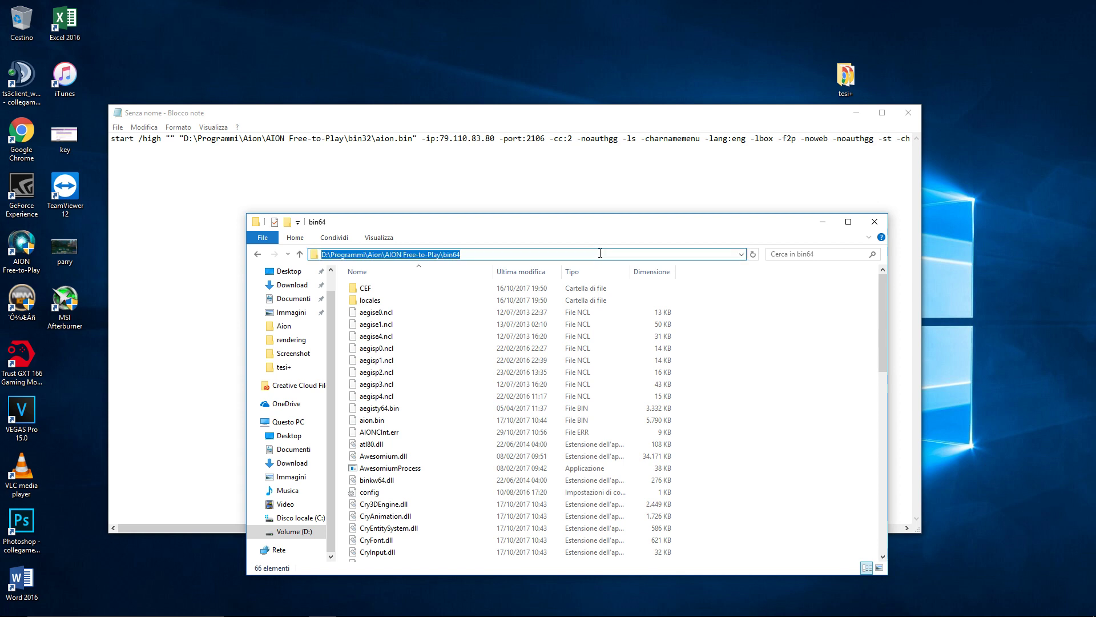
left_click(255, 159)
left_click_drag(184, 139, 379, 156)
key("ctrl+v")
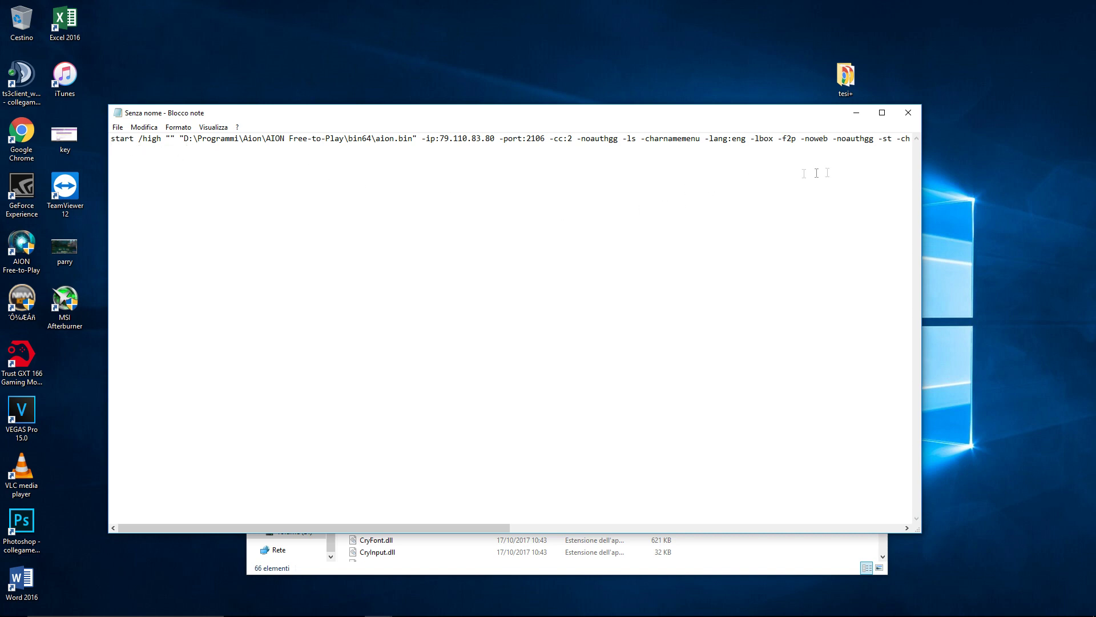
Save the new document to the Desktop as "Aion prova video.bat" and close the file browser window.
left_click_drag(468, 526, 366, 514)
left_click(117, 127)
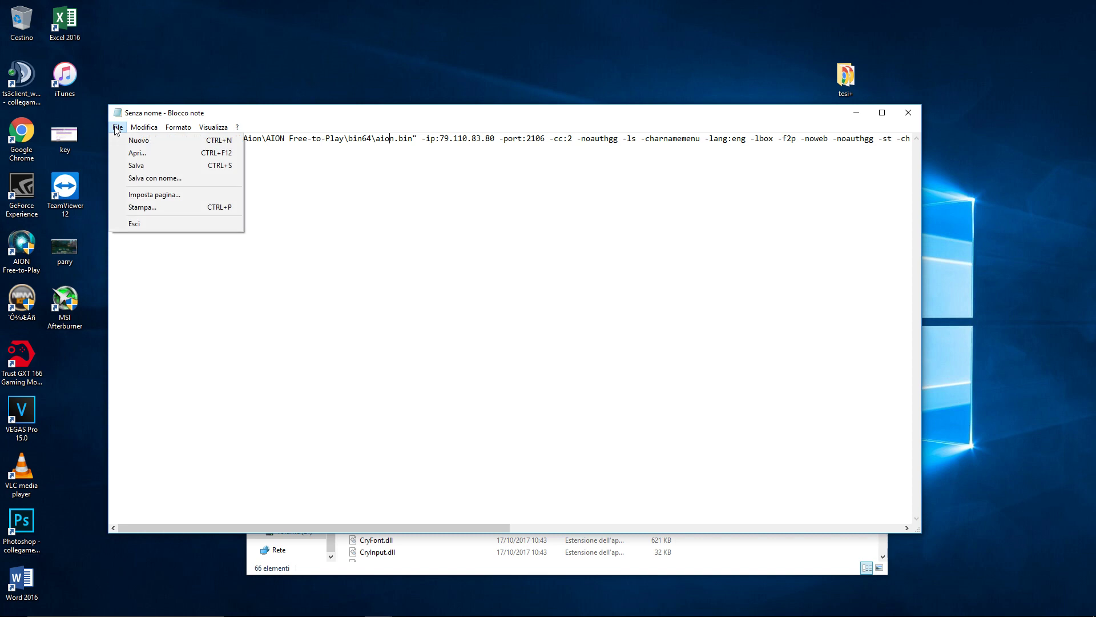
left_click(148, 178)
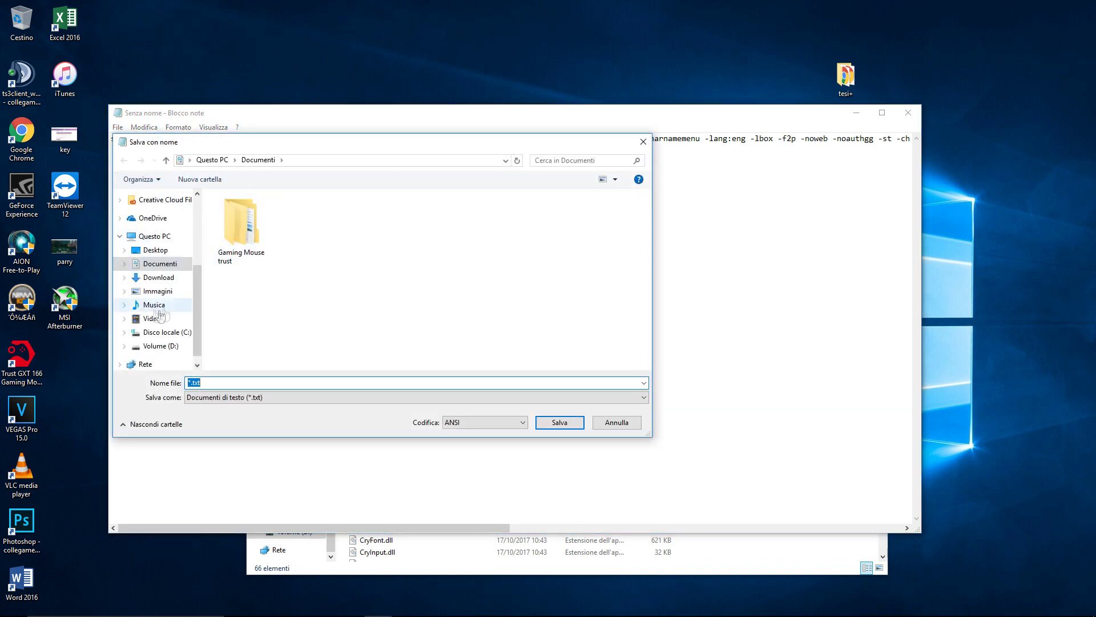
left_click(162, 252)
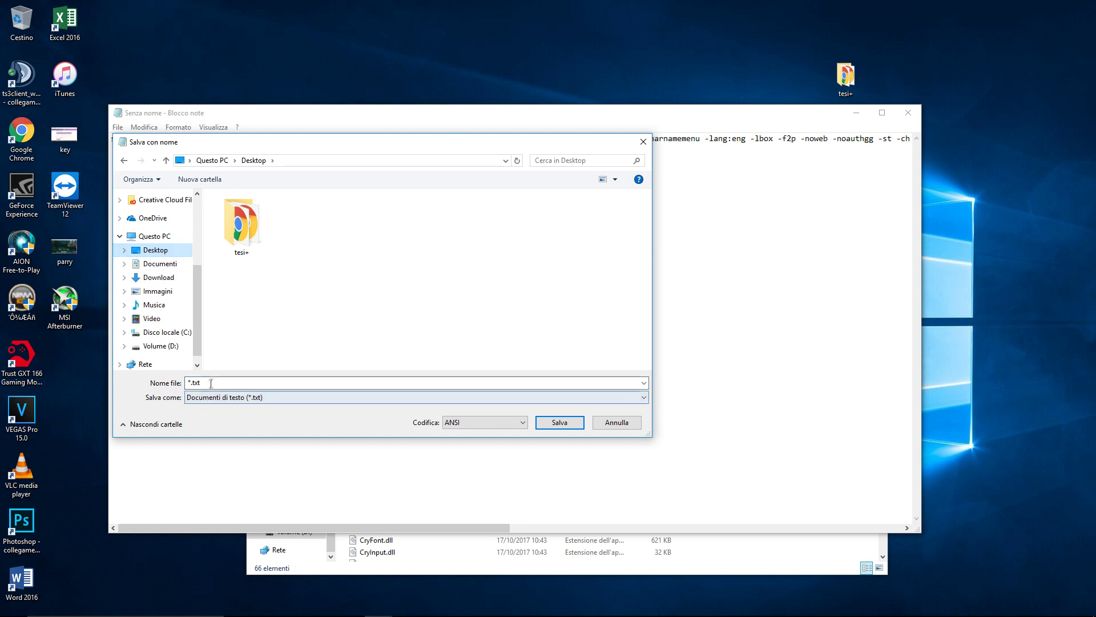
left_click(236, 384)
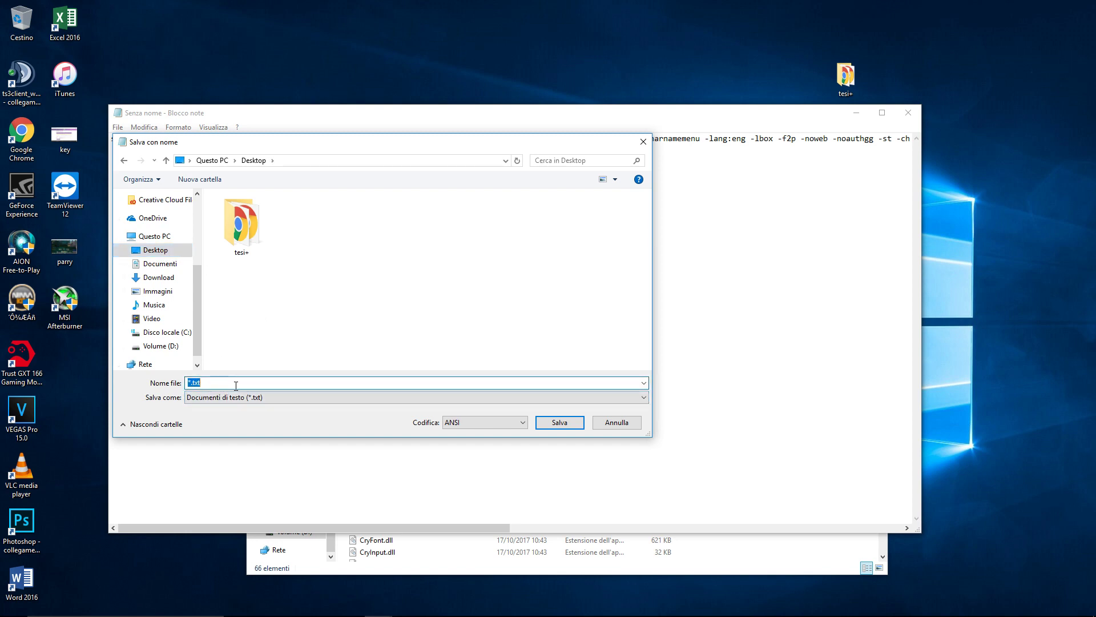
type("Ai")
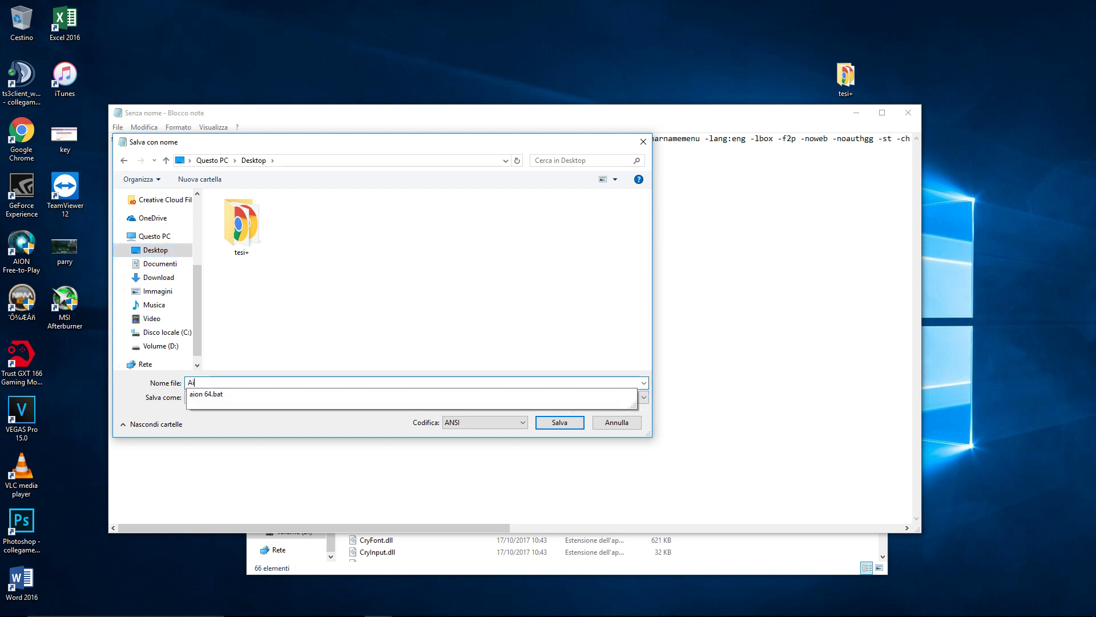
type("on prova video.bat")
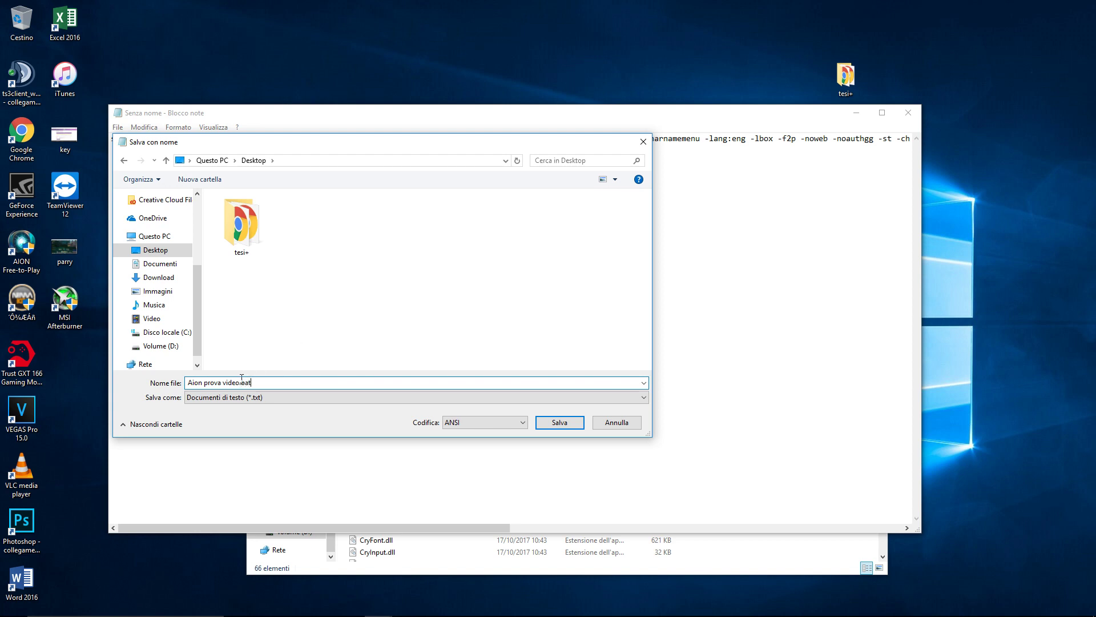
double_click(242, 382)
left_click(569, 426)
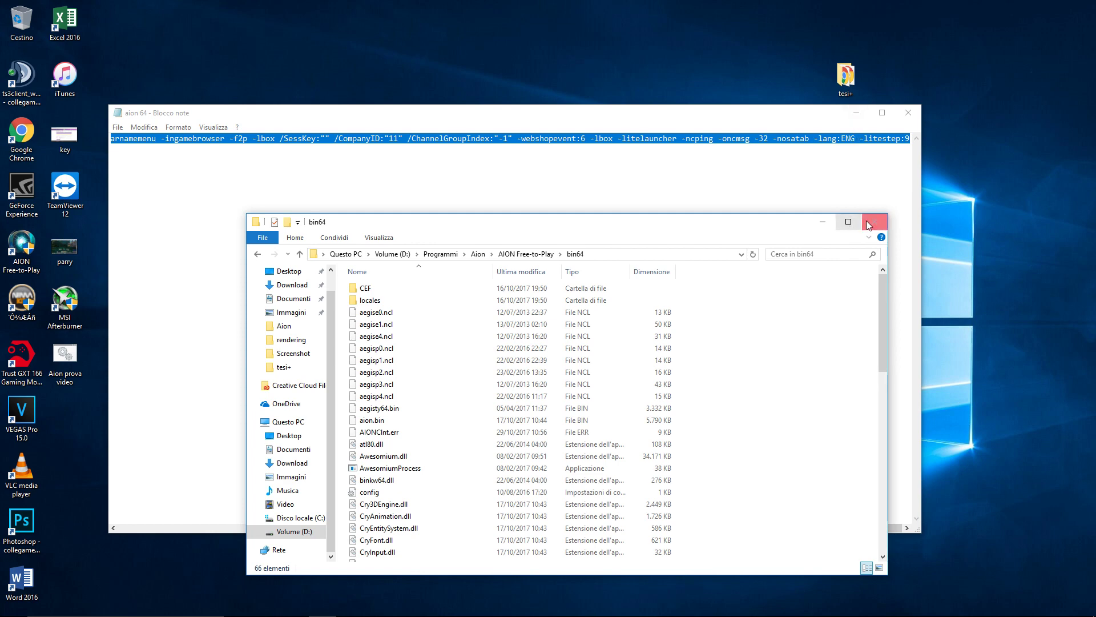
left_click(874, 223)
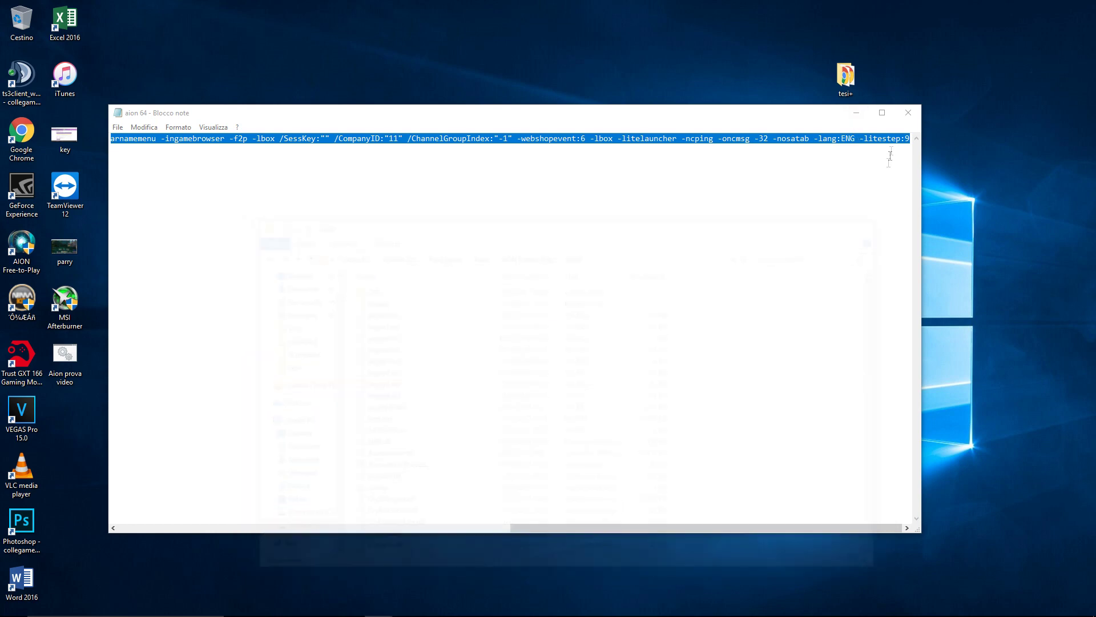
Close the aion 64 document, move the "Aion prova video" file to an empty desktop area and run it.
left_click(908, 113)
left_click_drag(85, 355, 346, 300)
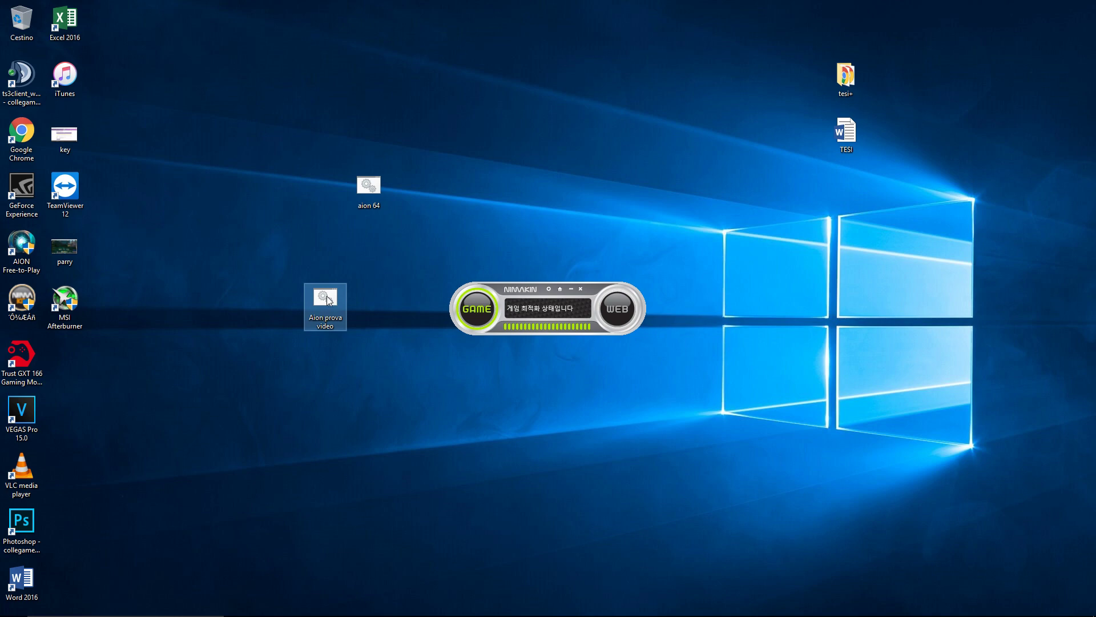
double_click(328, 301)
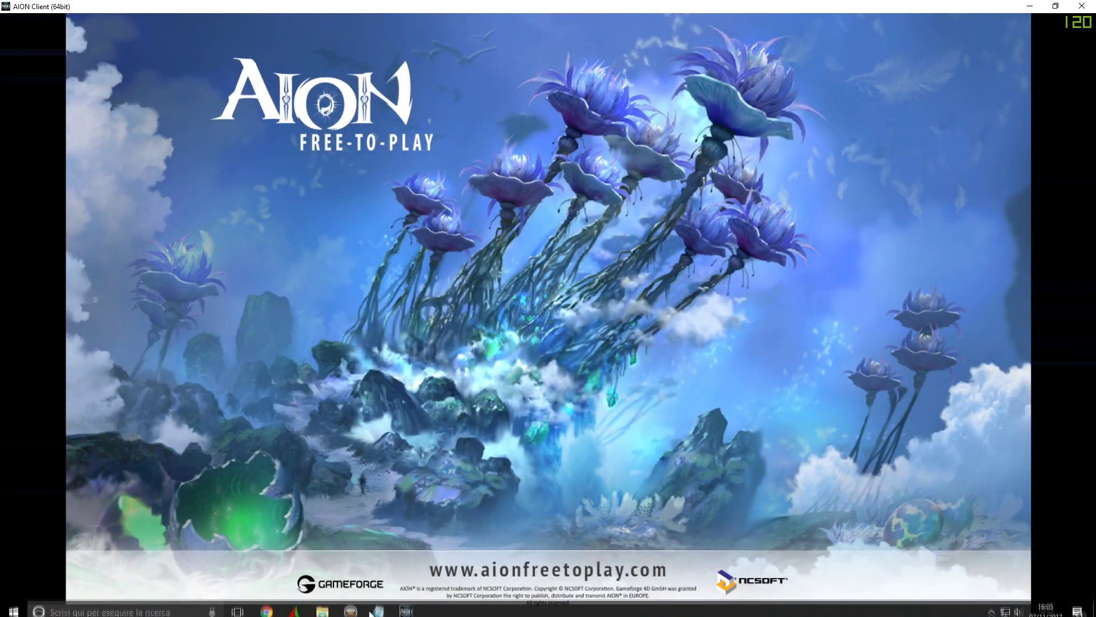
mouse_move(378, 604)
left_click(409, 548)
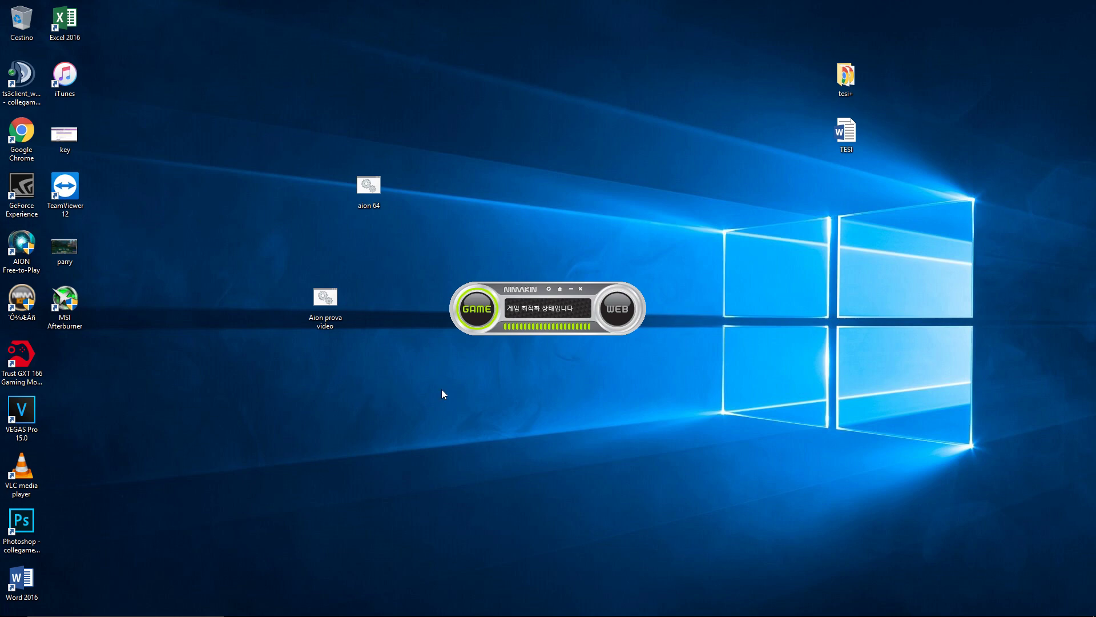
Open a file browser window and go to the folder D:\Programmi\Aion\AION Free-to-Play\Data\Dump.
mouse_move(266, 615)
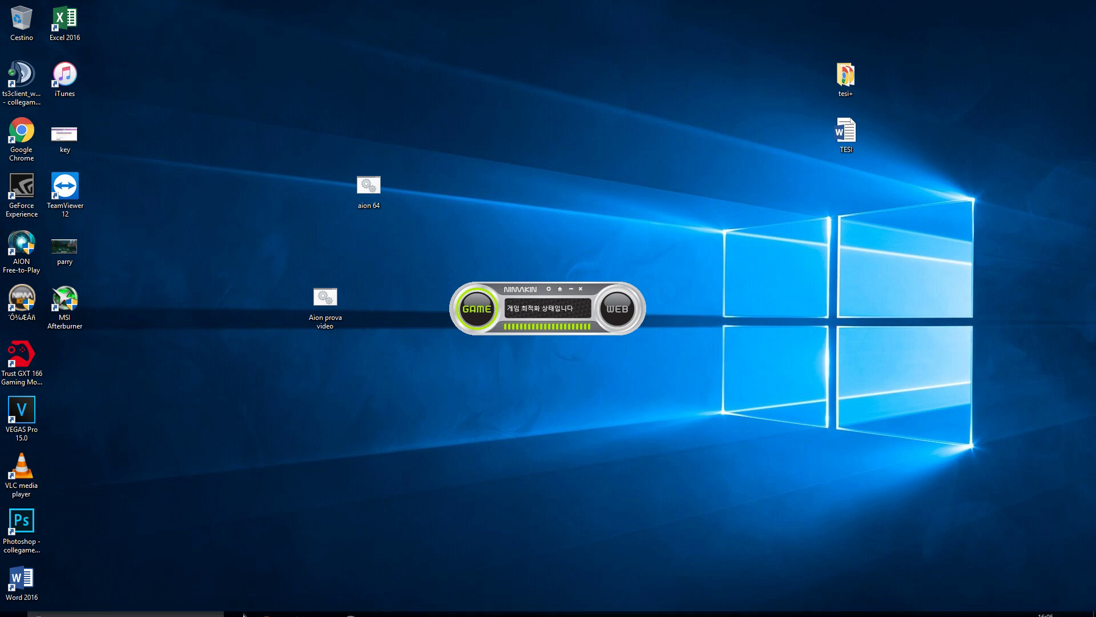
left_click(322, 605)
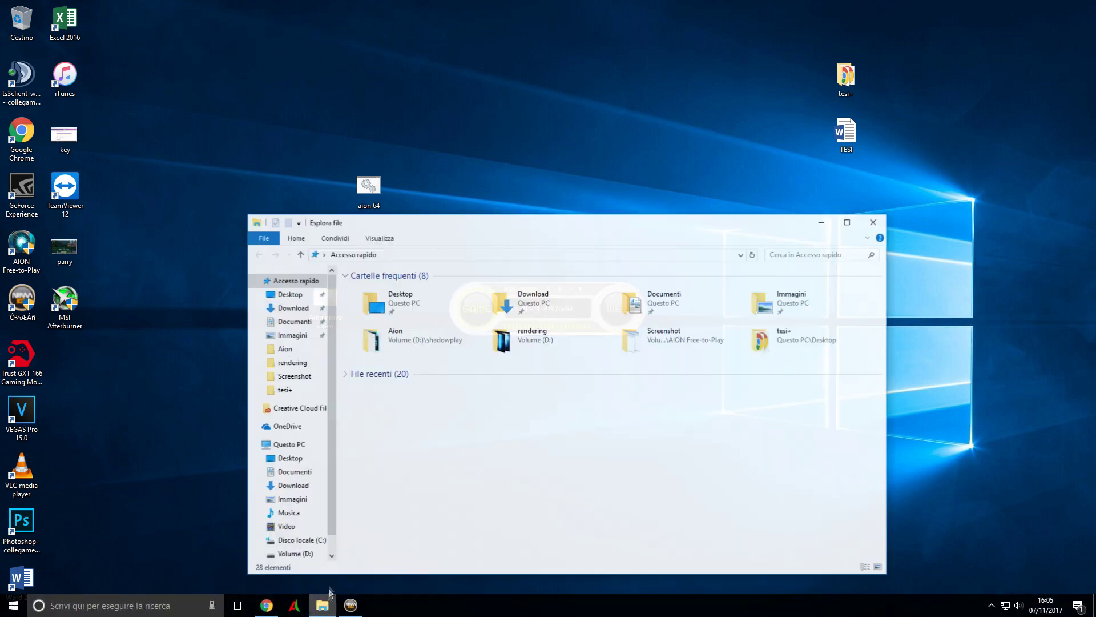
scroll(286, 457, "down", 1)
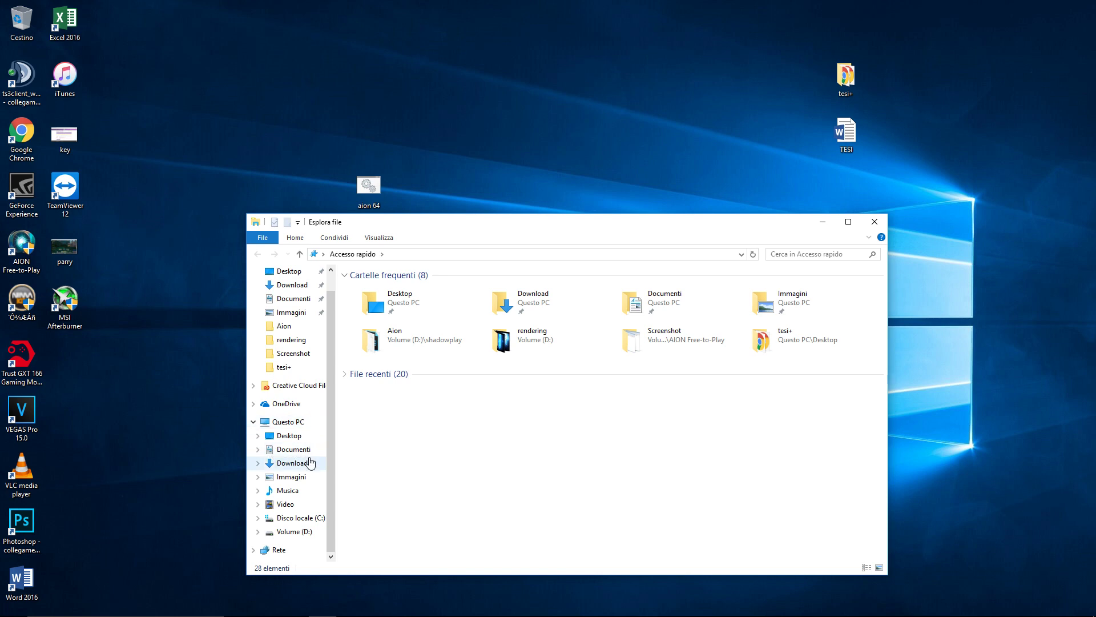
left_click(295, 530)
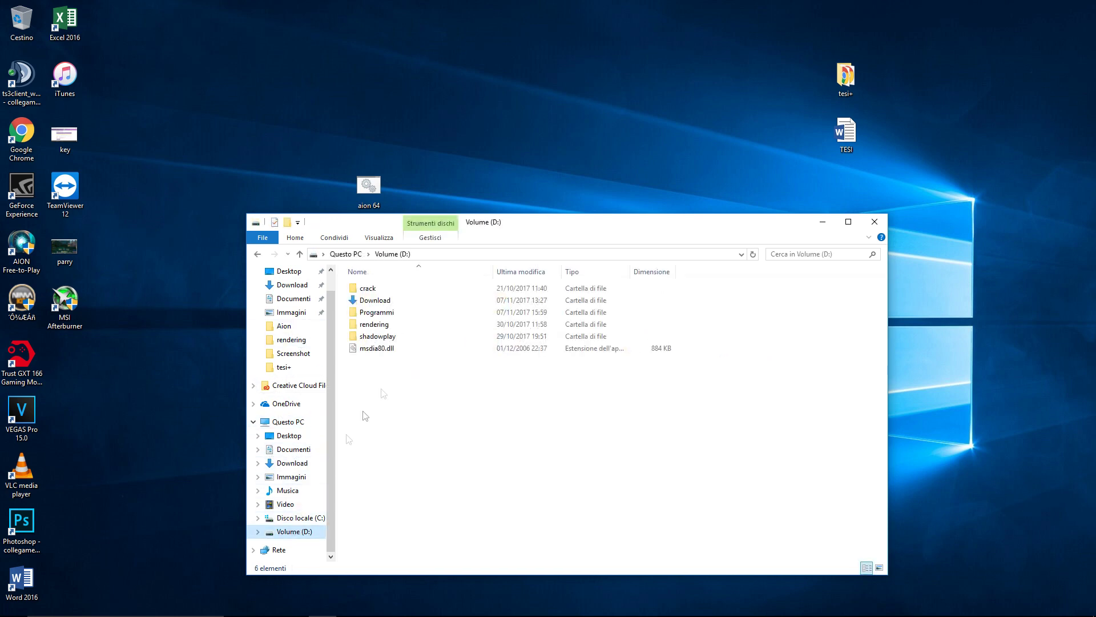
double_click(380, 312)
double_click(368, 297)
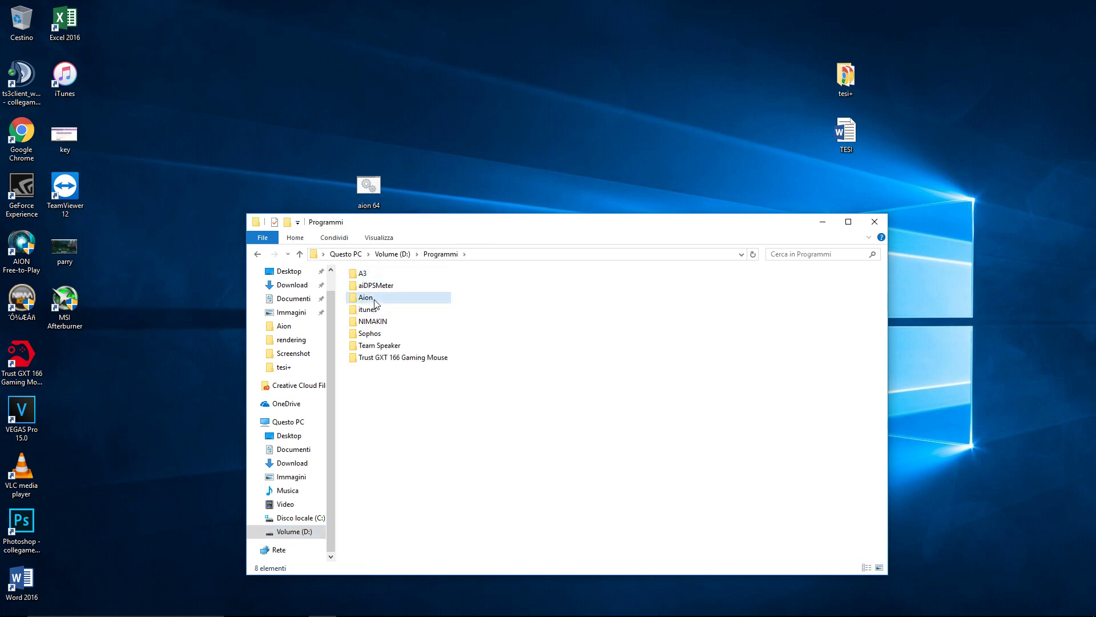
double_click(390, 290)
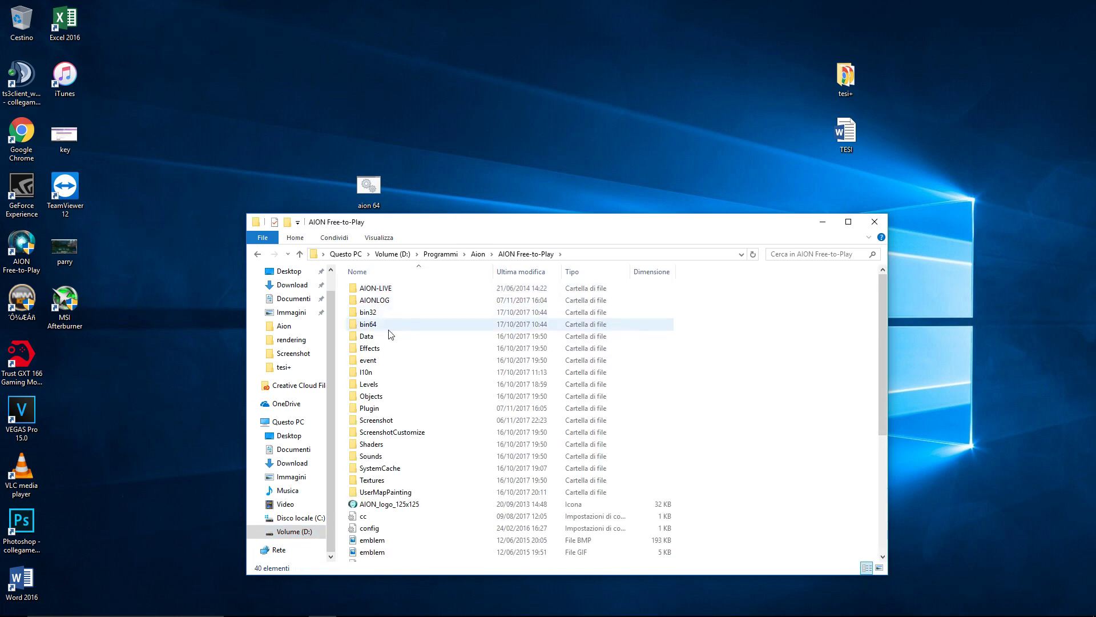
left_click(368, 338)
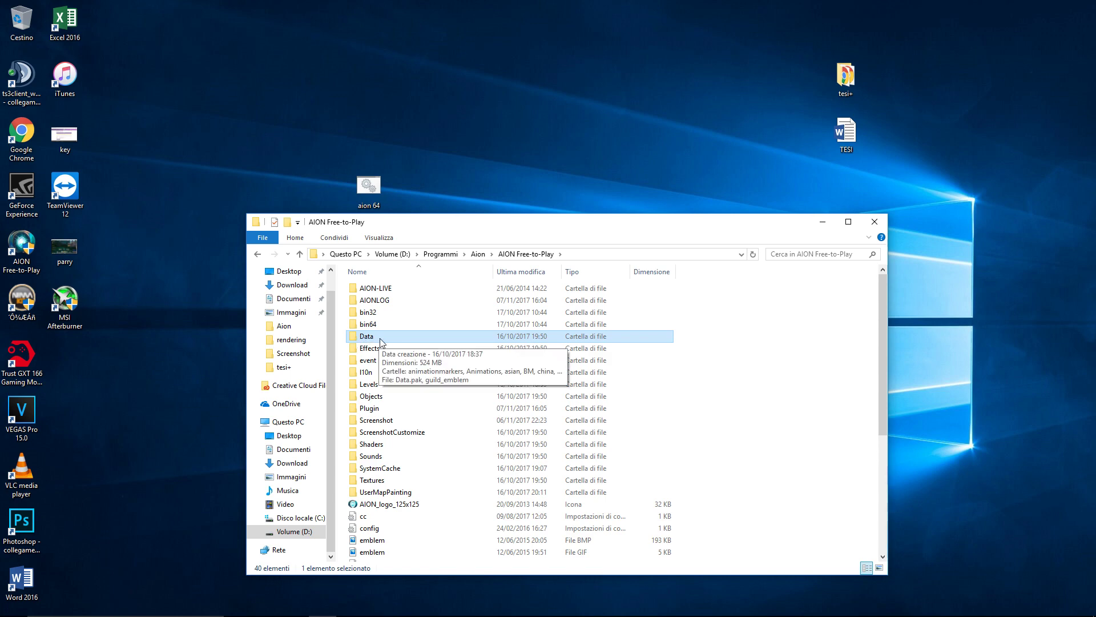
double_click(379, 338)
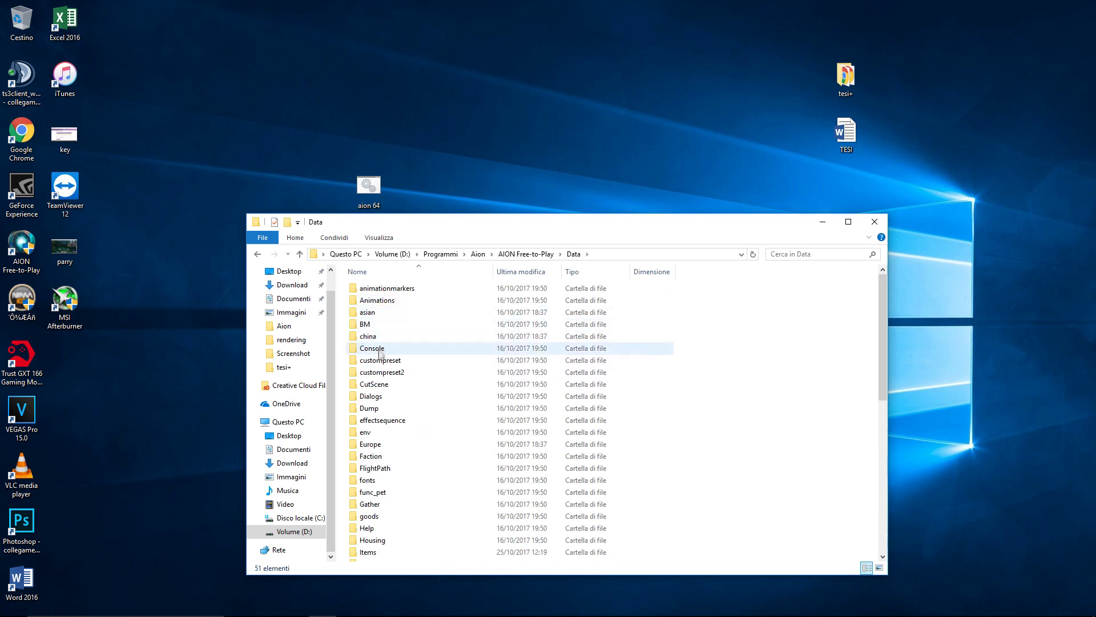
scroll(379, 374, "down", 1)
scroll(388, 383, "up", 1)
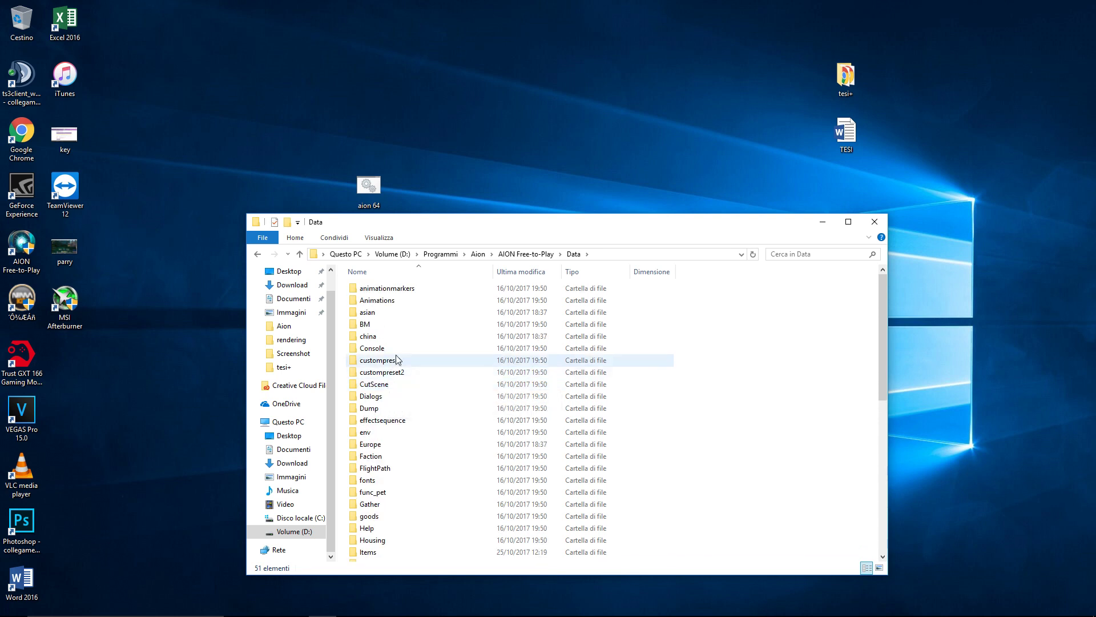
double_click(370, 408)
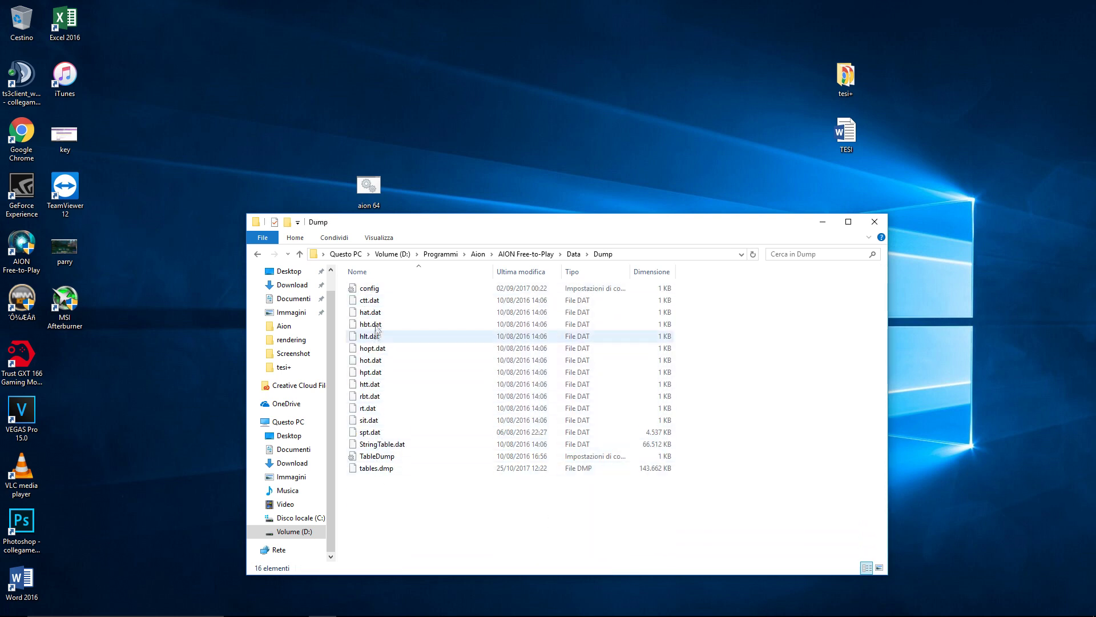
Ensure the Read-only attribute is applied in the config file's properties and close the file browser window.
left_click(372, 290)
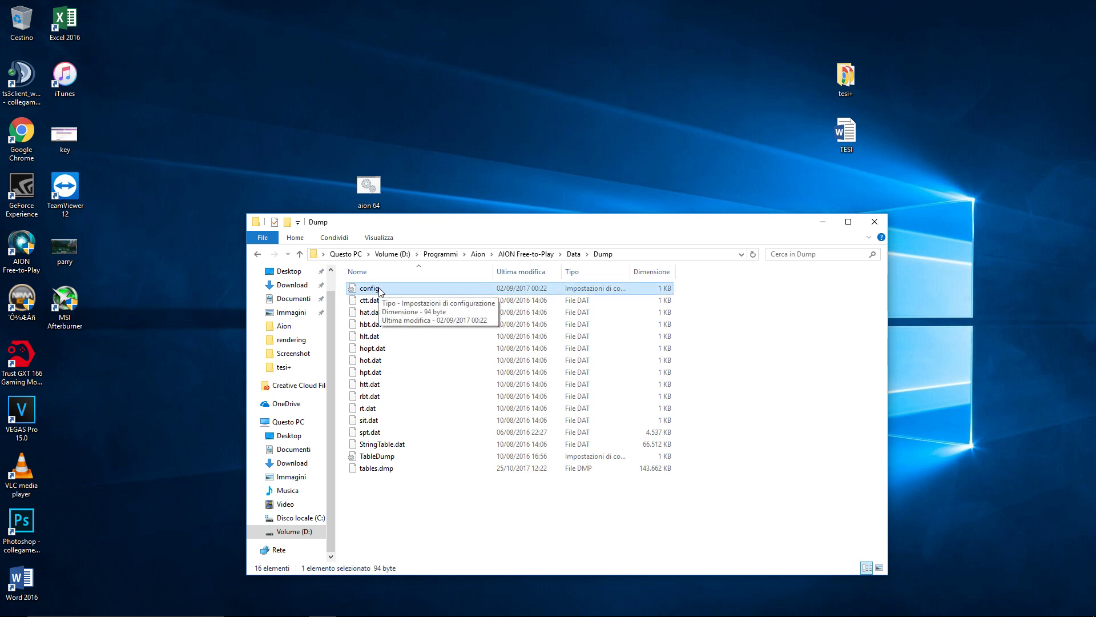
right_click(380, 291)
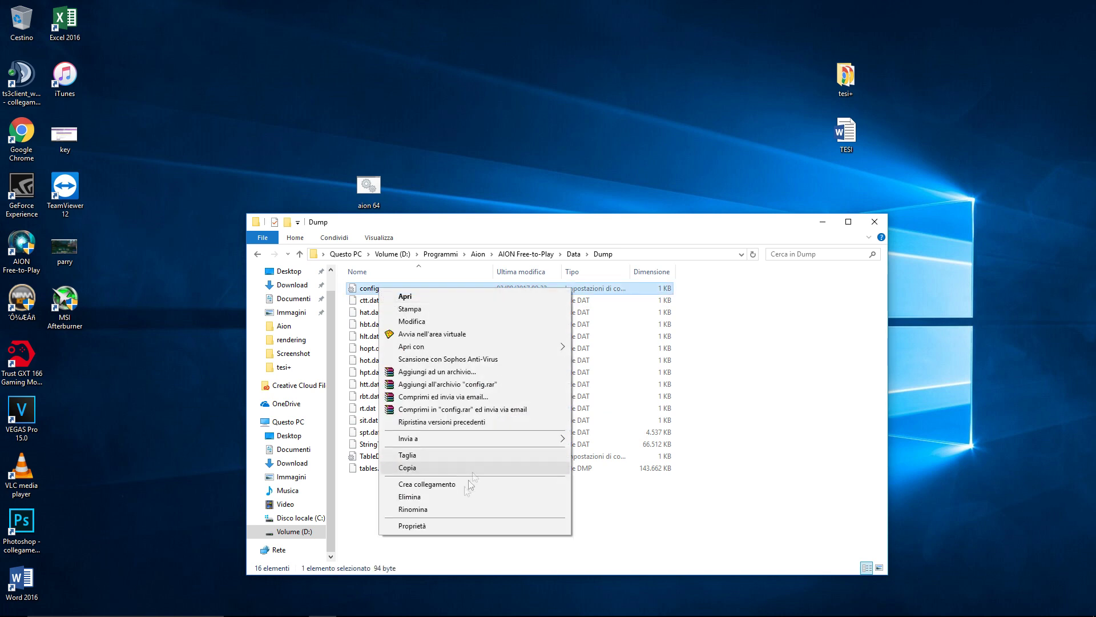
left_click(432, 523)
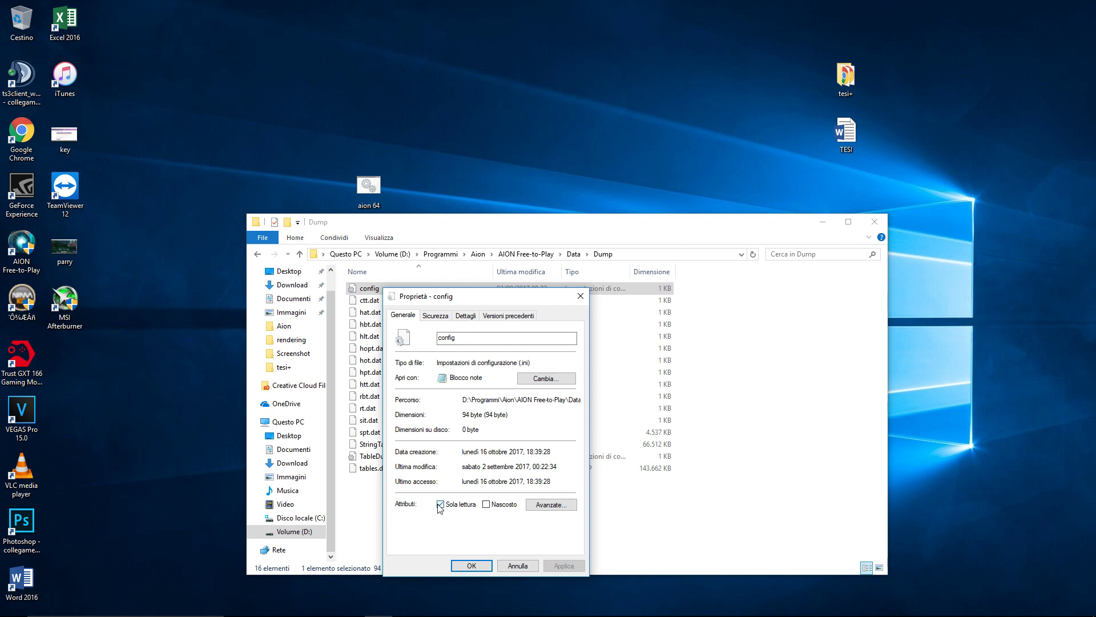
left_click(440, 504)
left_click(563, 566)
left_click(471, 567)
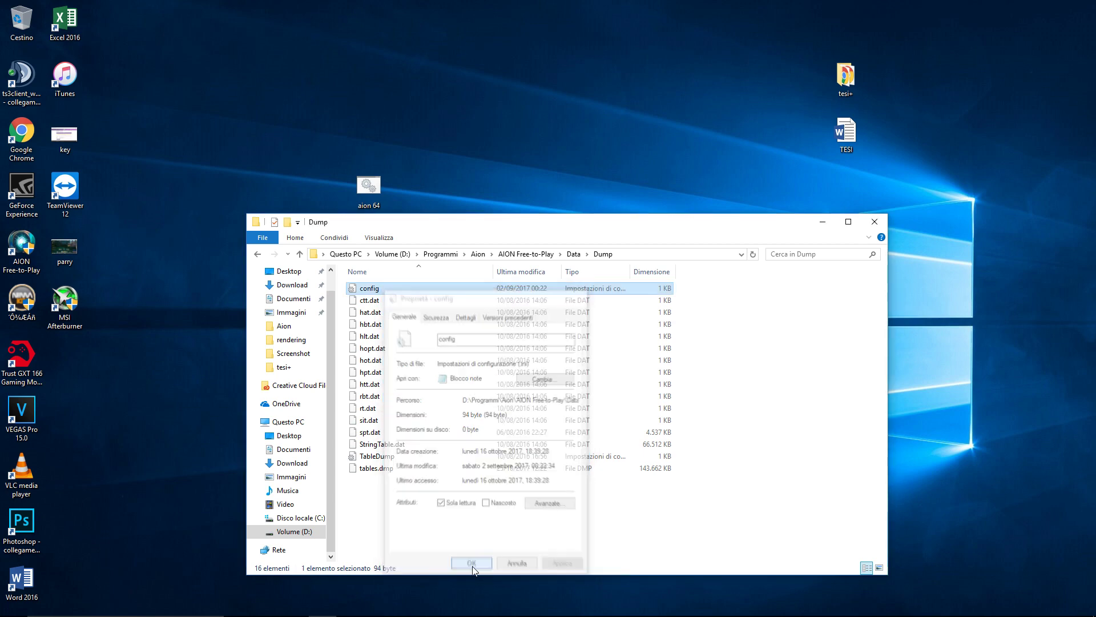
left_click(872, 224)
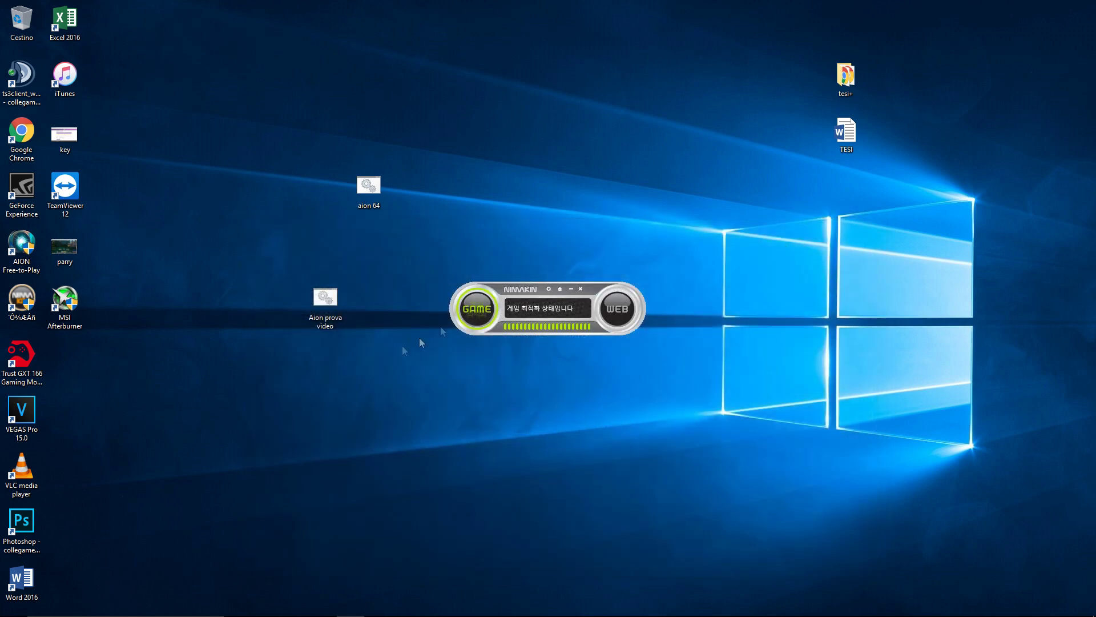
Run the "Aion prova video" batch file from the desktop and close the AION client's login window.
double_click(321, 310)
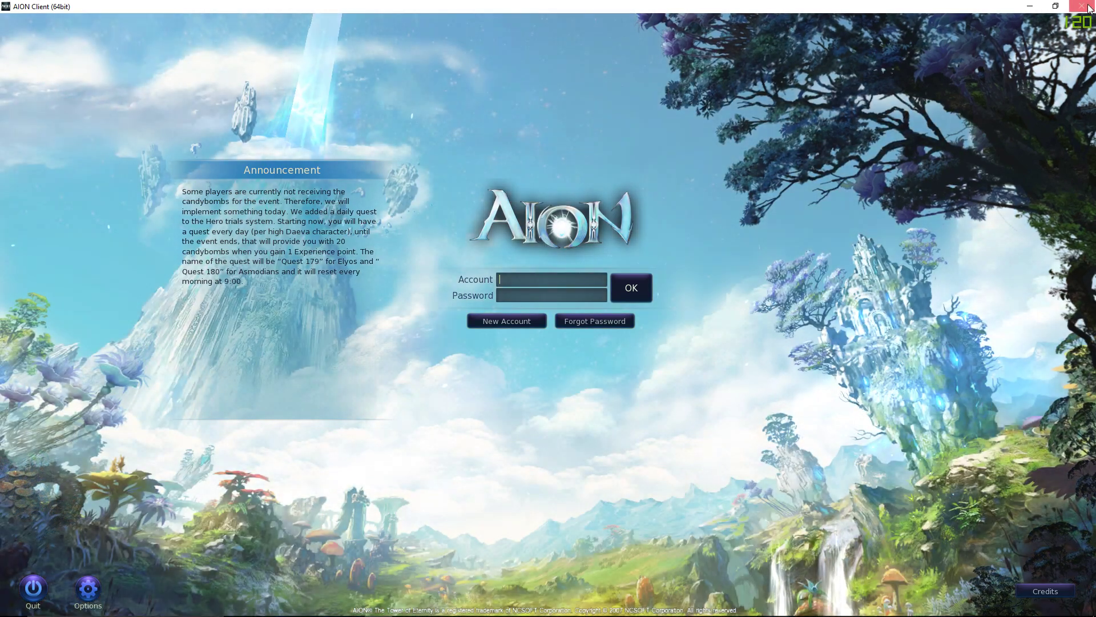
left_click(1088, 7)
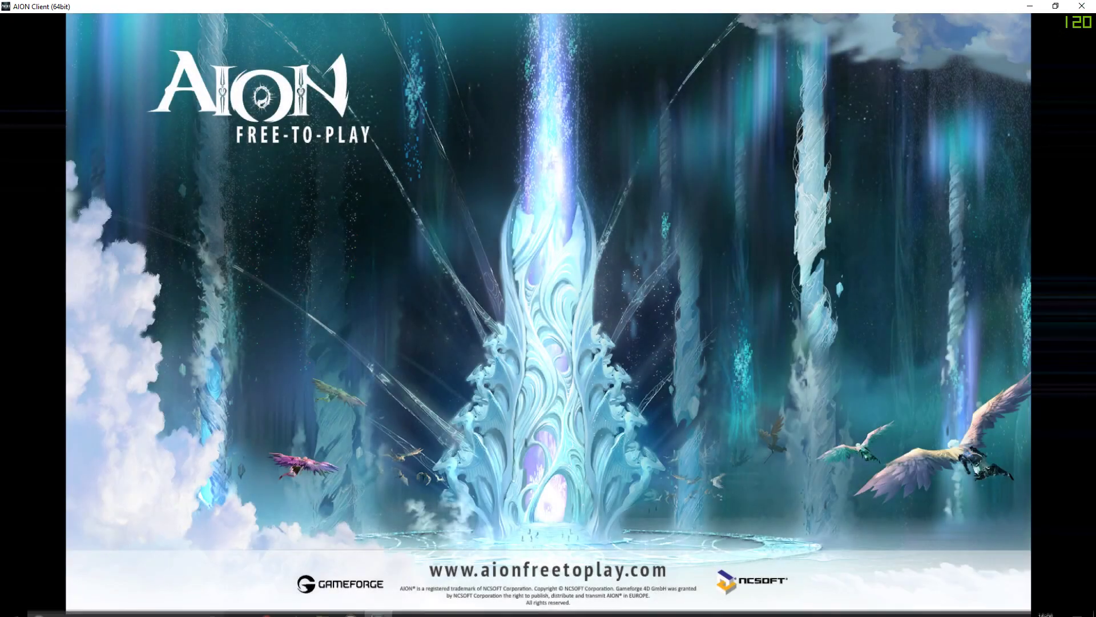
mouse_move(377, 612)
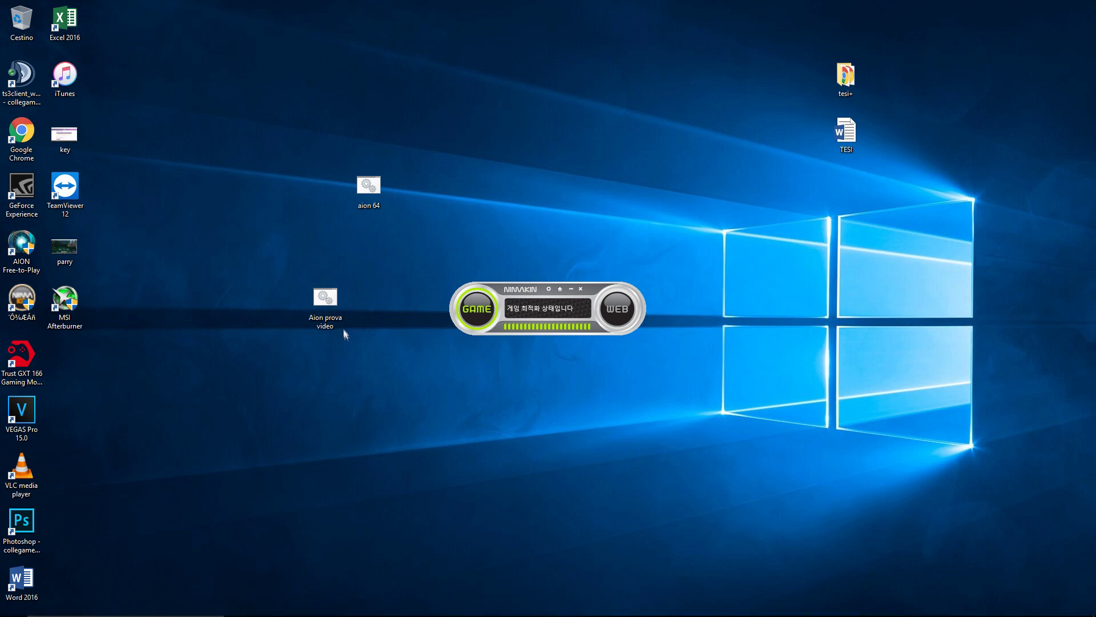
Run the "Aion prova video" batch file twice to start two AION clients and switch to one of them.
double_click(340, 318)
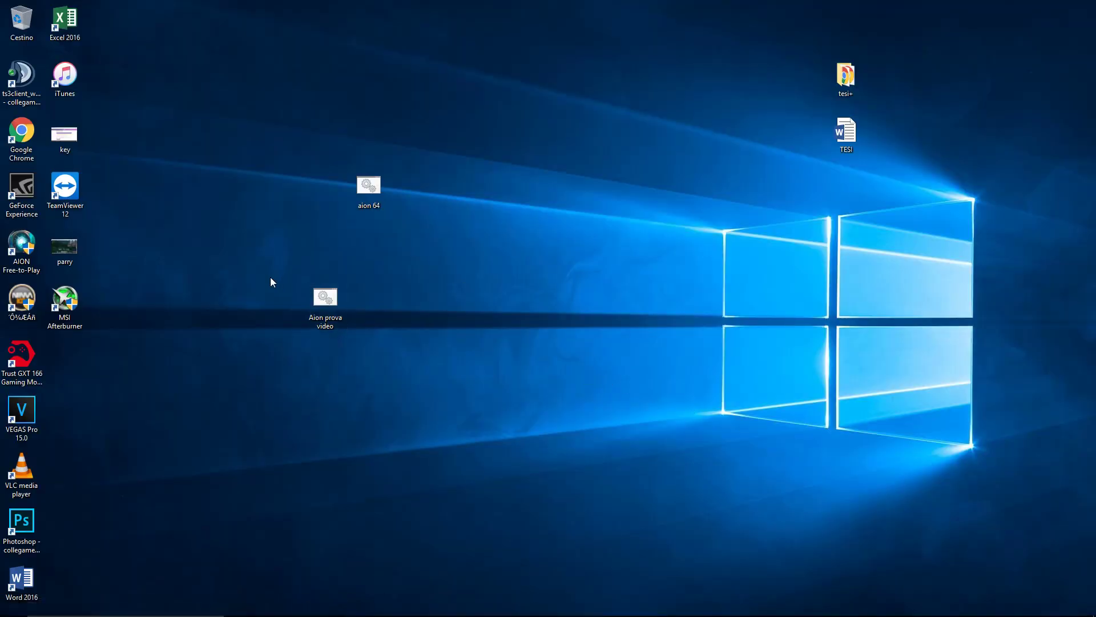
double_click(314, 297)
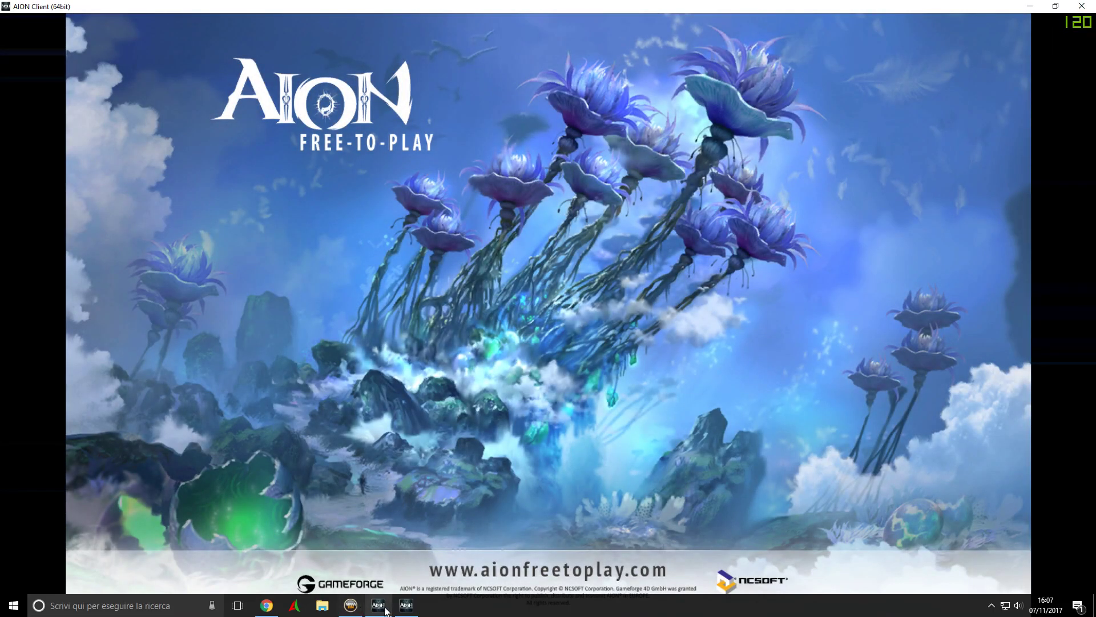
left_click(378, 605)
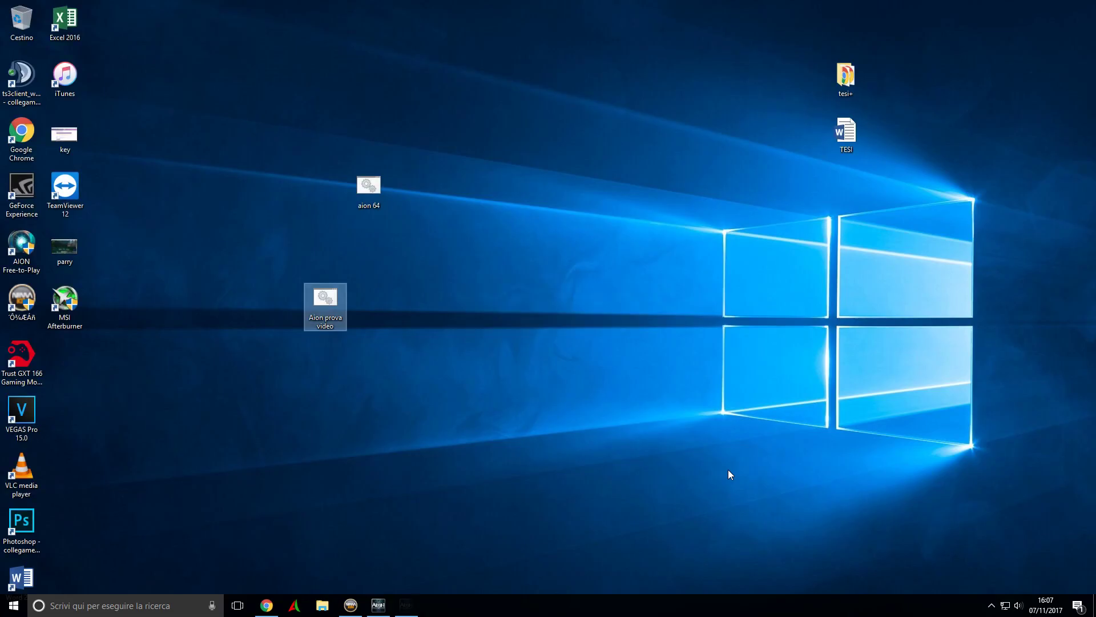
Start the AION Free-to-Play launcher from the desktop and allow it to make changes to the device.
double_click(26, 248)
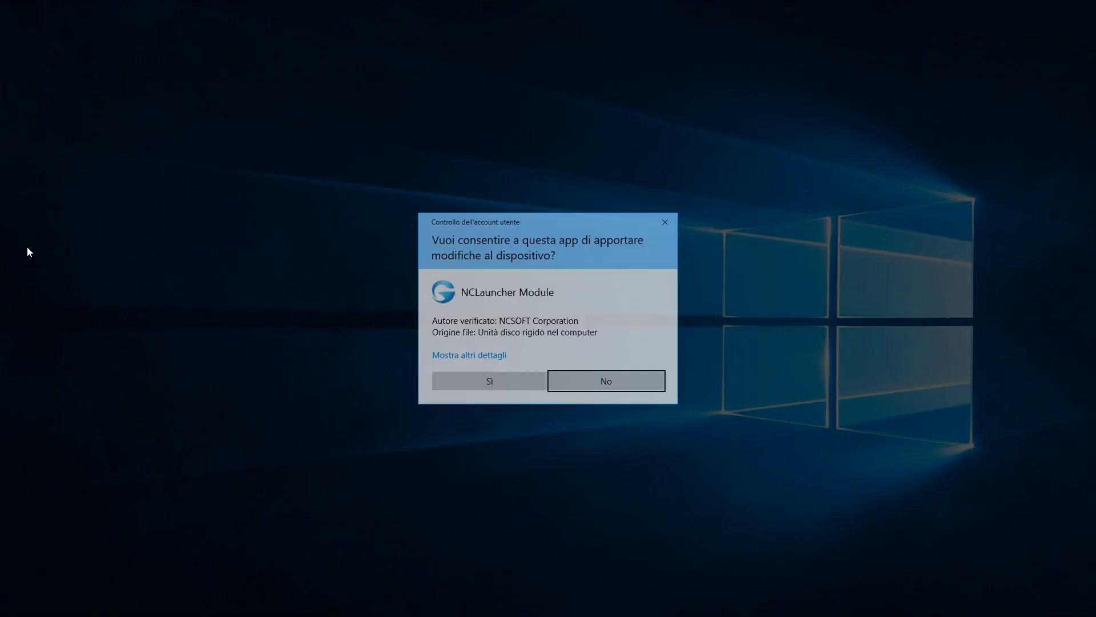
left_click(468, 374)
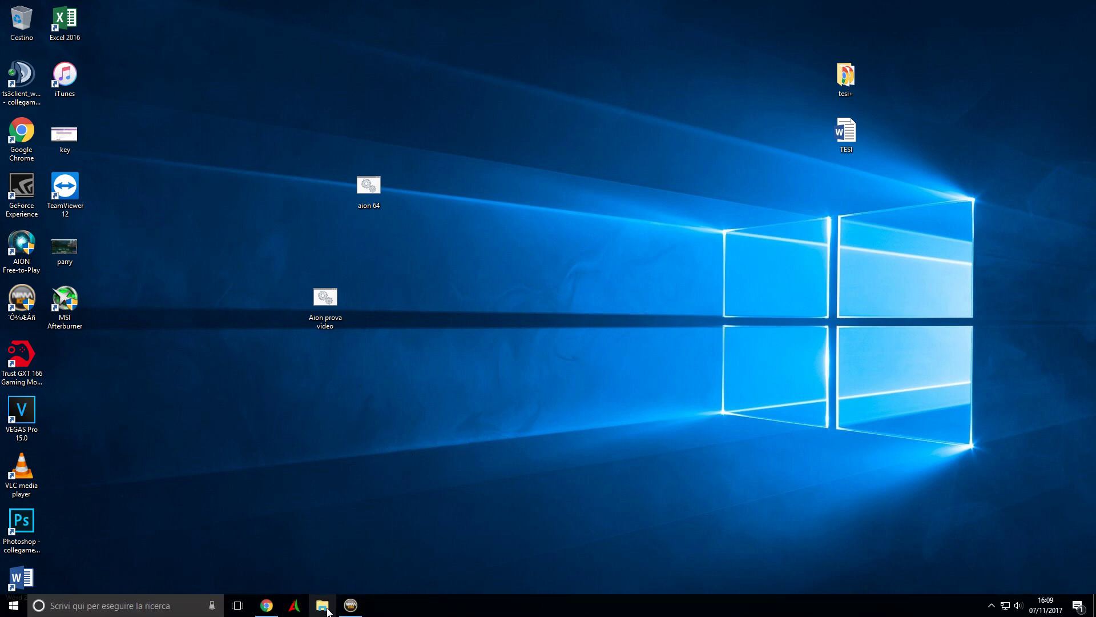
Reopen the Dump folder inside the AION Free-to-Play Data folder on the D: volume.
left_click(328, 610)
scroll(277, 479, "down", 1)
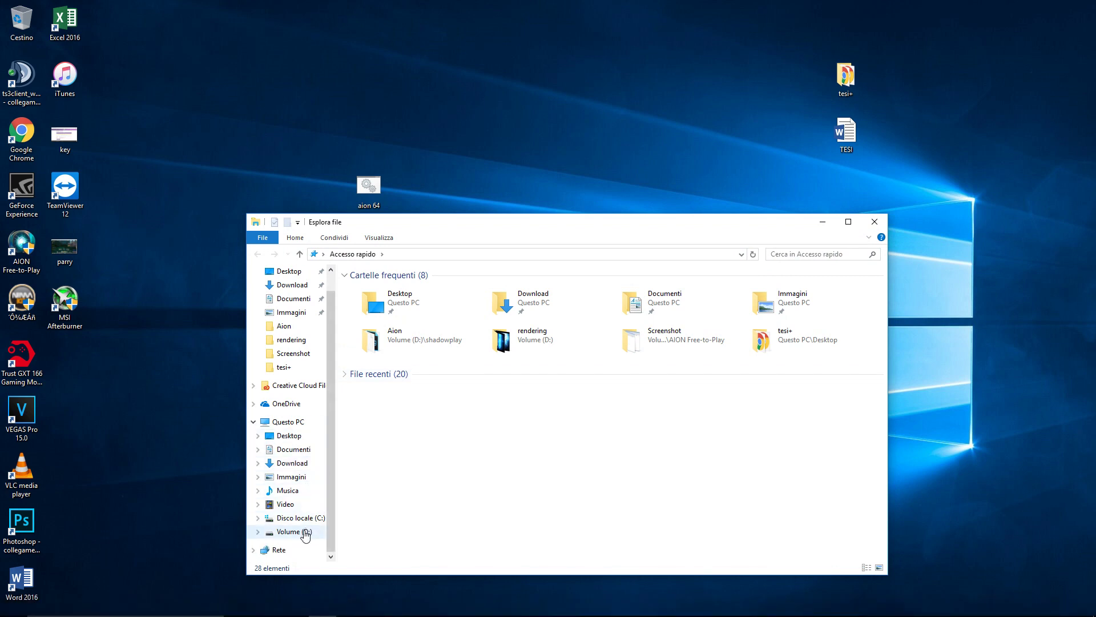
left_click(306, 534)
double_click(376, 311)
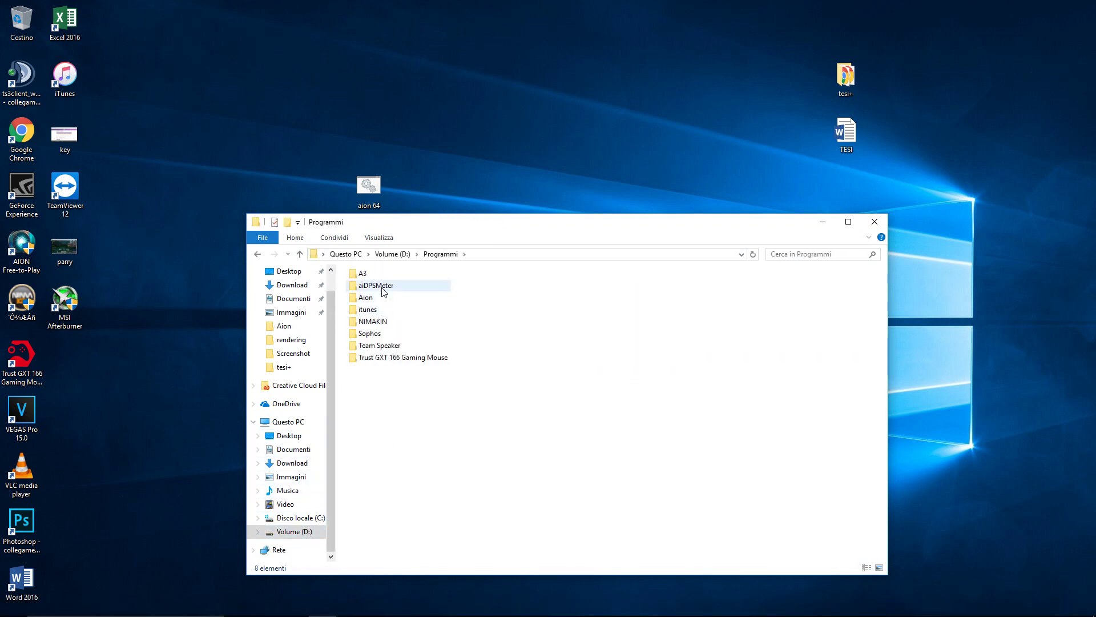
double_click(379, 297)
double_click(379, 288)
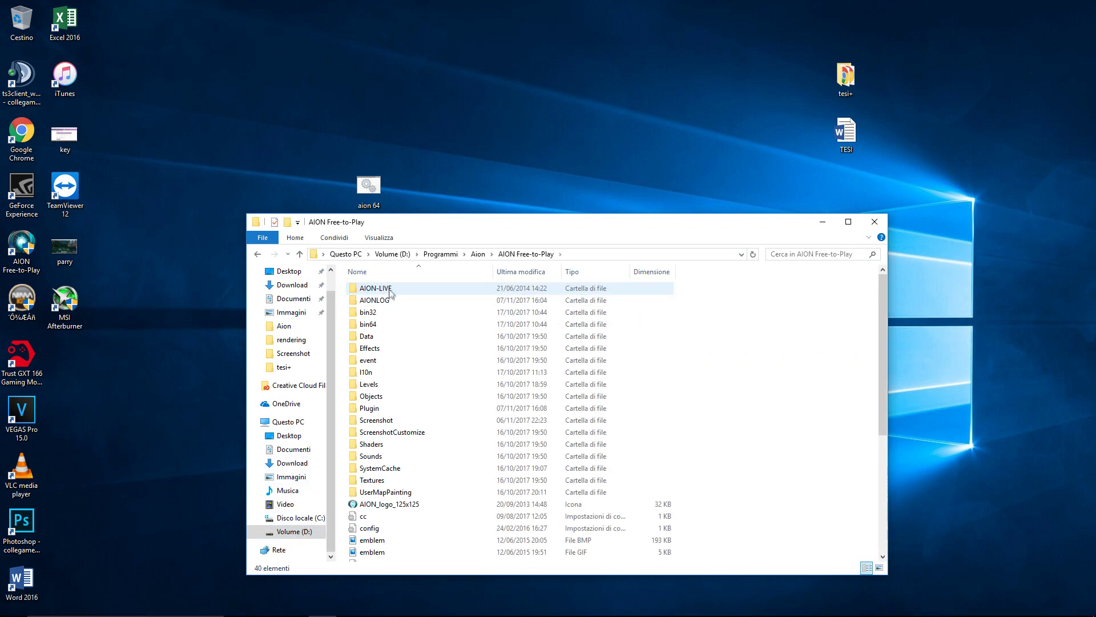
double_click(382, 337)
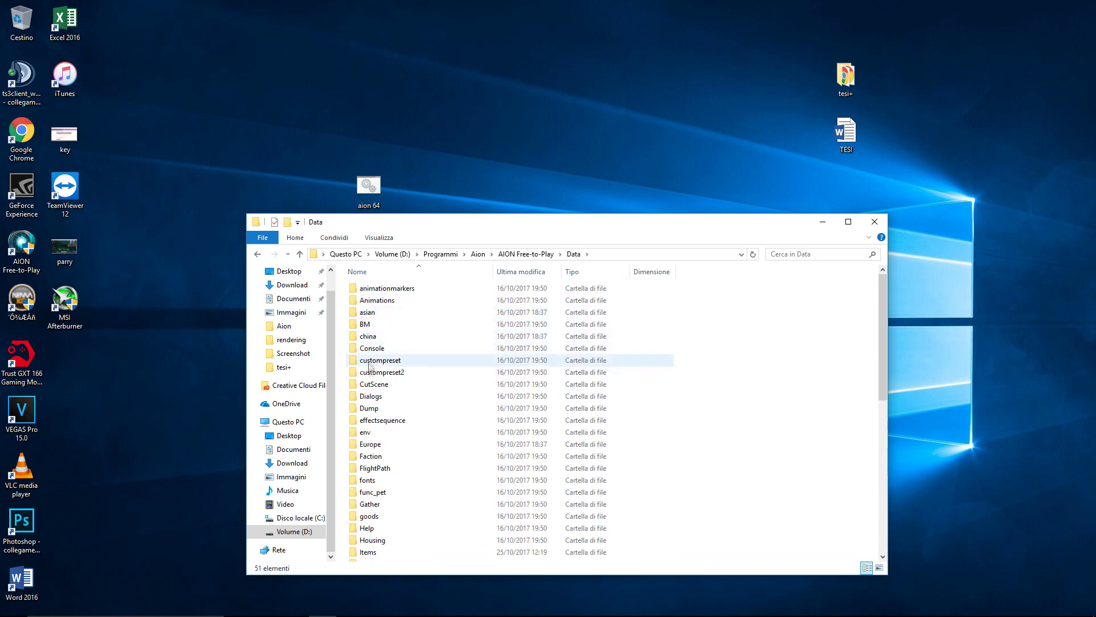
double_click(374, 408)
Check the config file's contents and the Read-only attribute in its properties, closing both without applying changes.
double_click(369, 288)
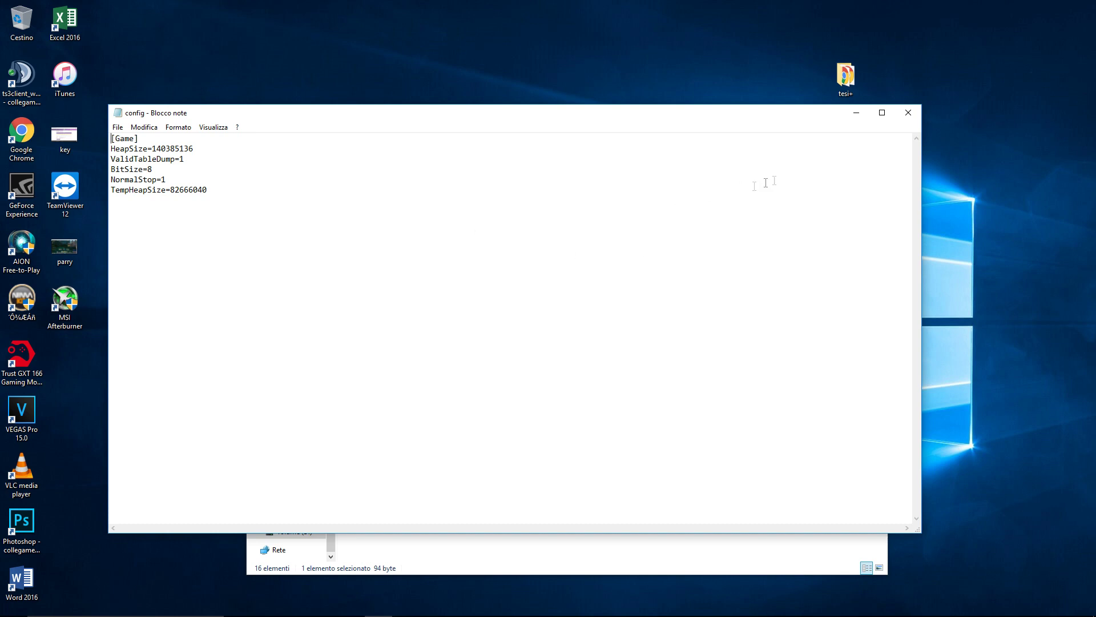
left_click(908, 113)
right_click(366, 289)
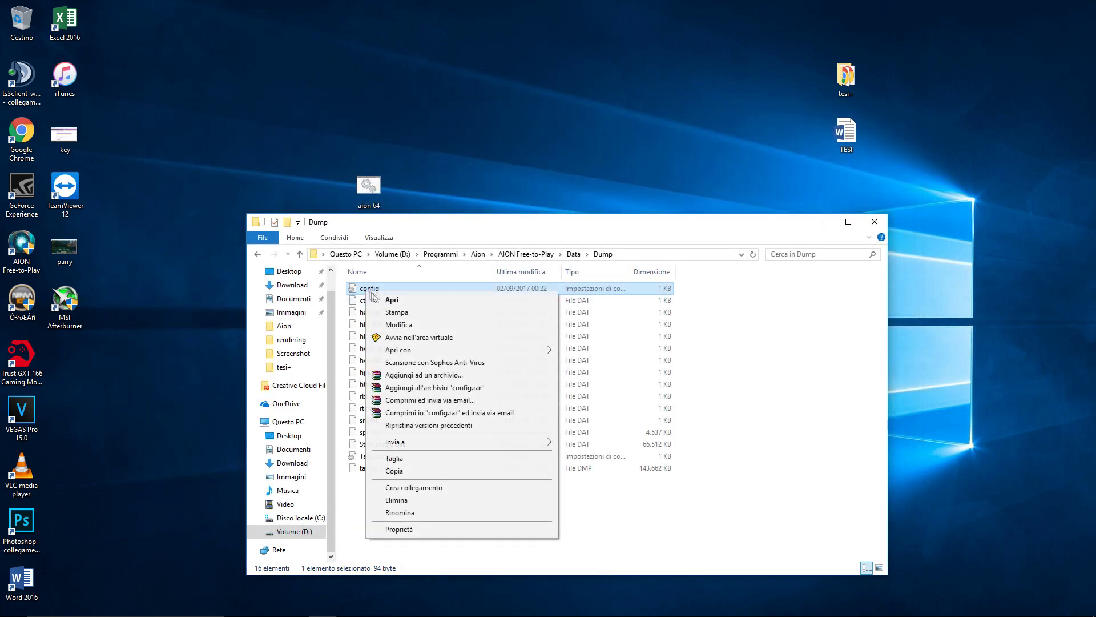
left_click(398, 529)
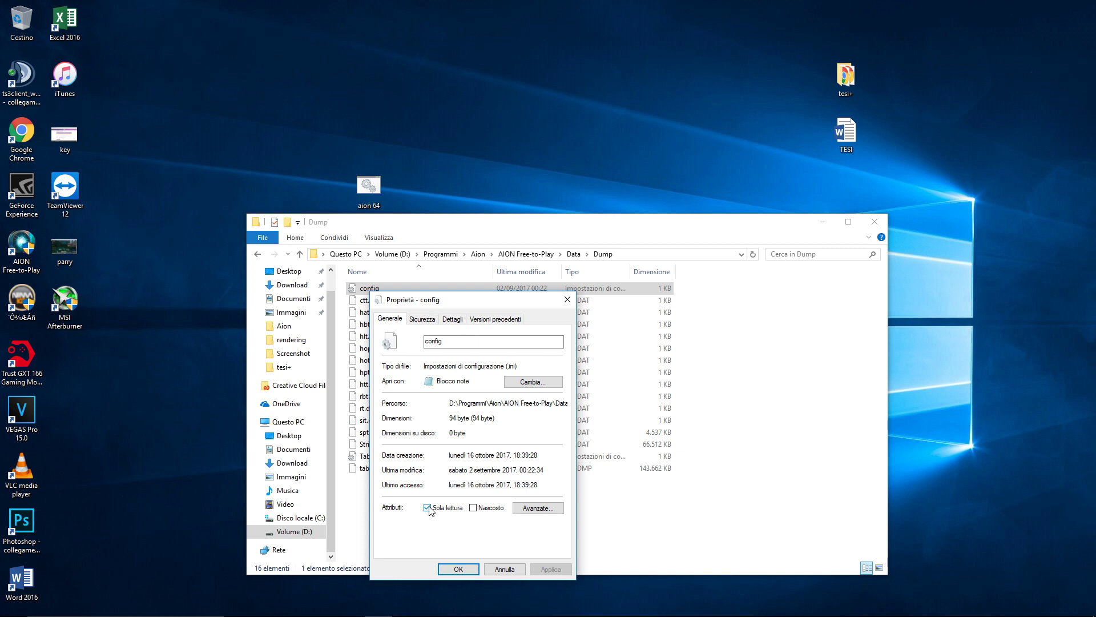
left_click(427, 508)
left_click(568, 299)
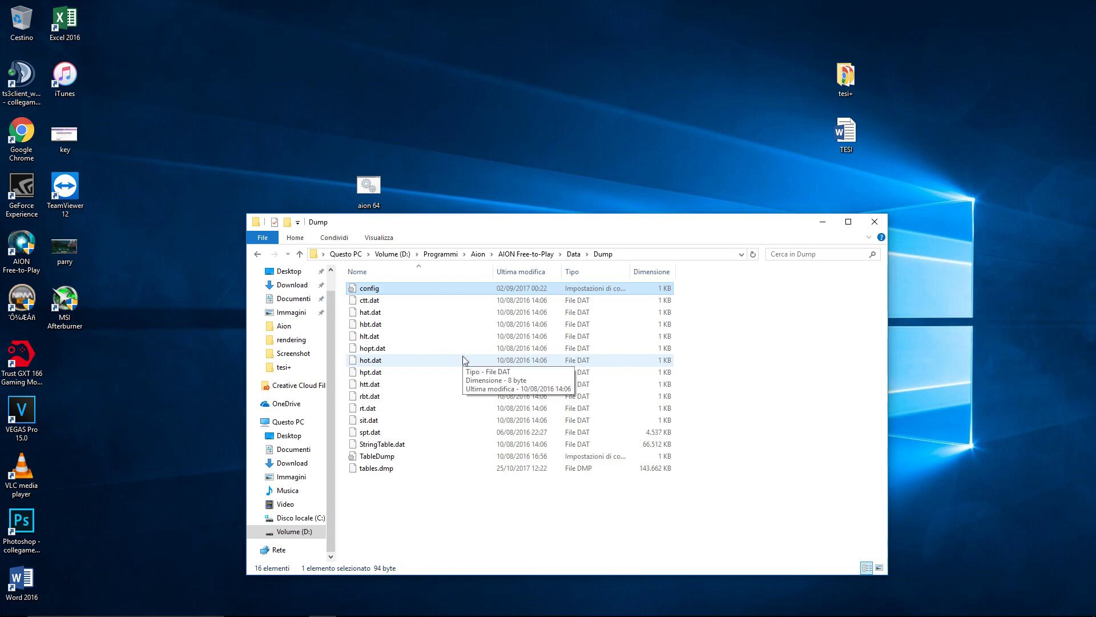
Open the config file, review the ValidTableDump and NormalStop values, and close both the file and the file browser.
right_click(388, 293)
left_click(393, 297)
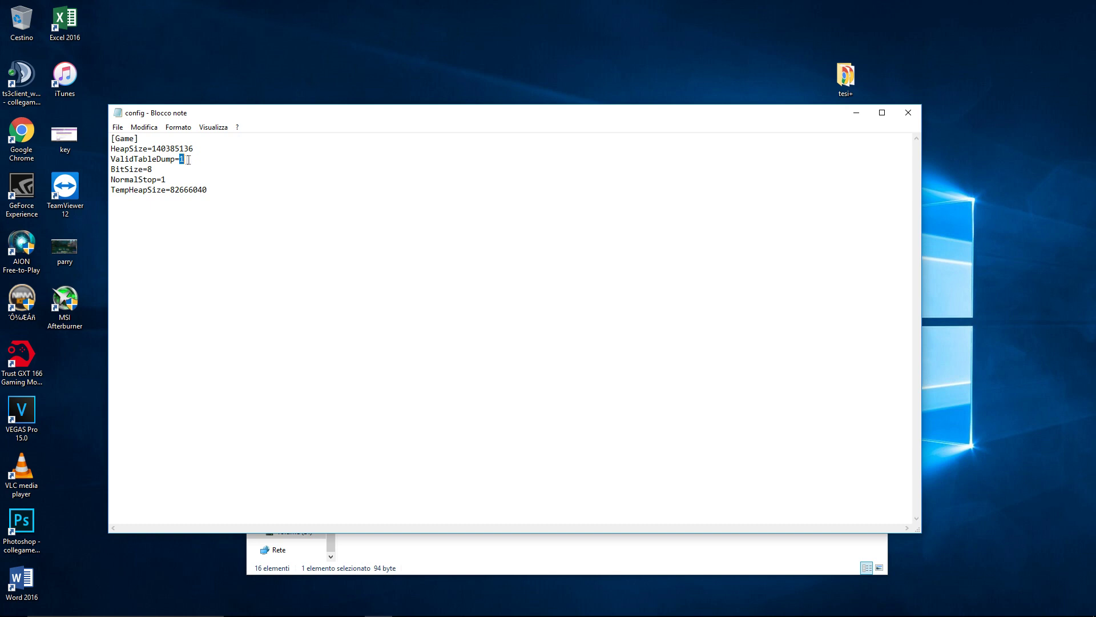
double_click(163, 179)
double_click(164, 179)
left_click(188, 169)
left_click(914, 113)
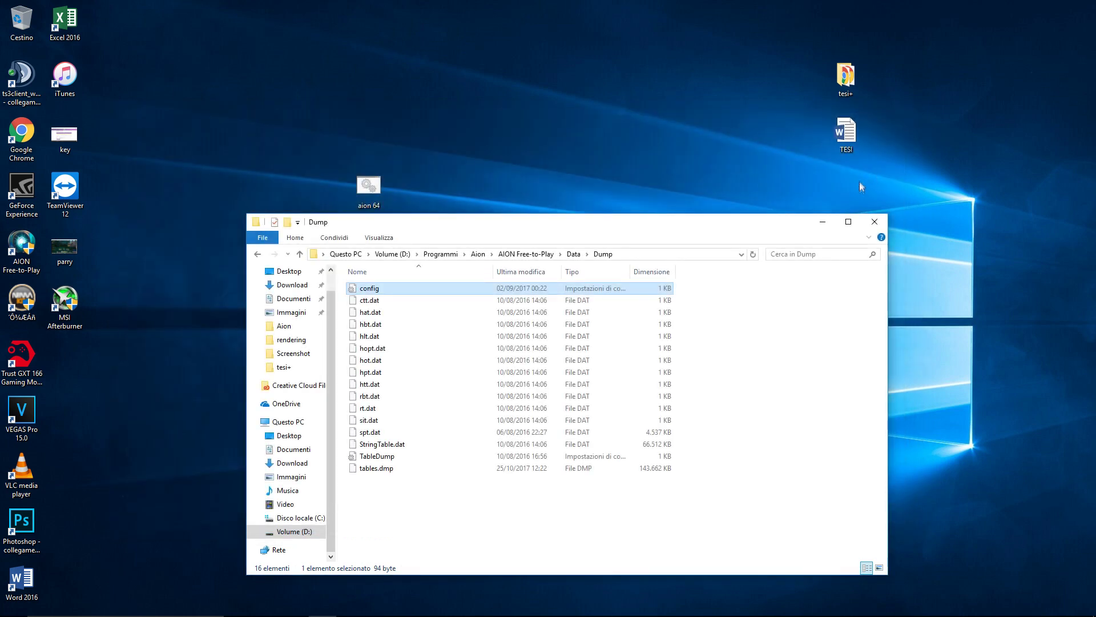
left_click(883, 219)
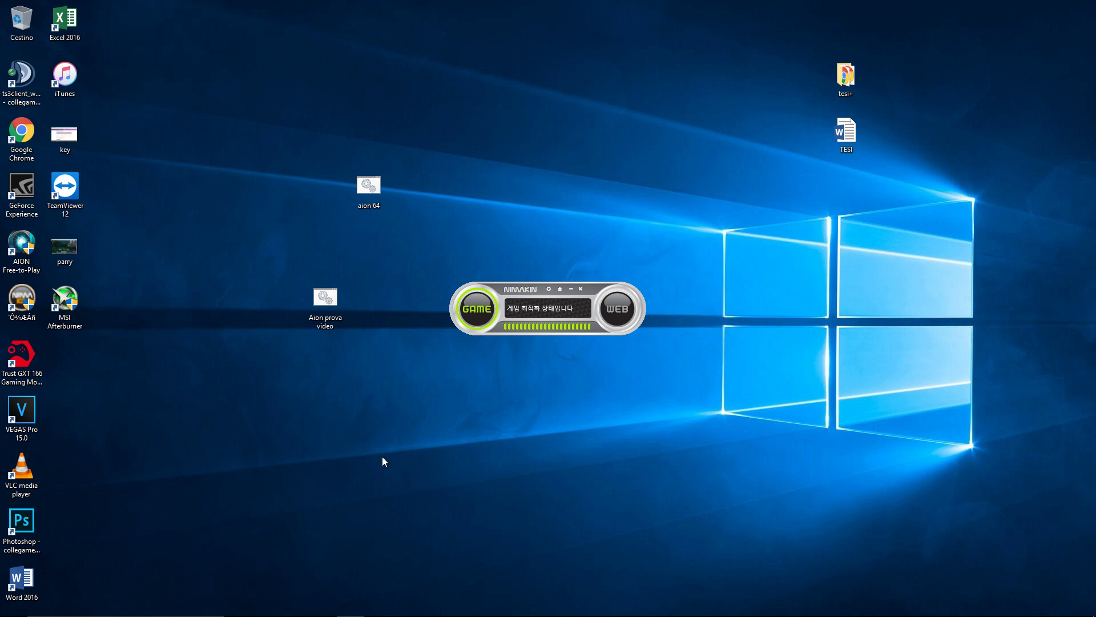
mouse_move(350, 612)
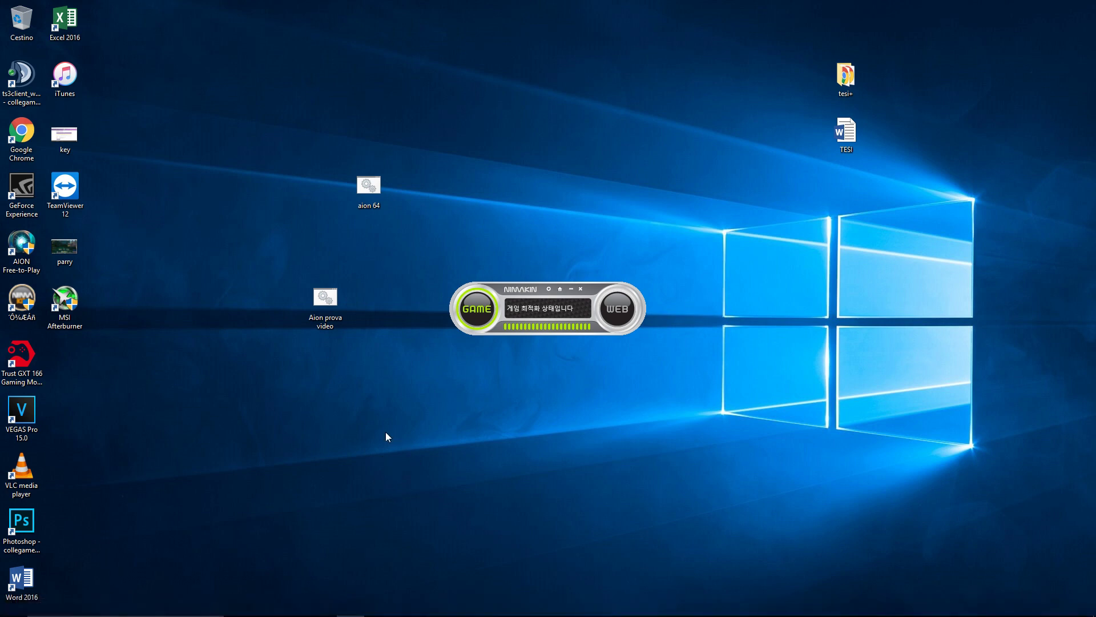